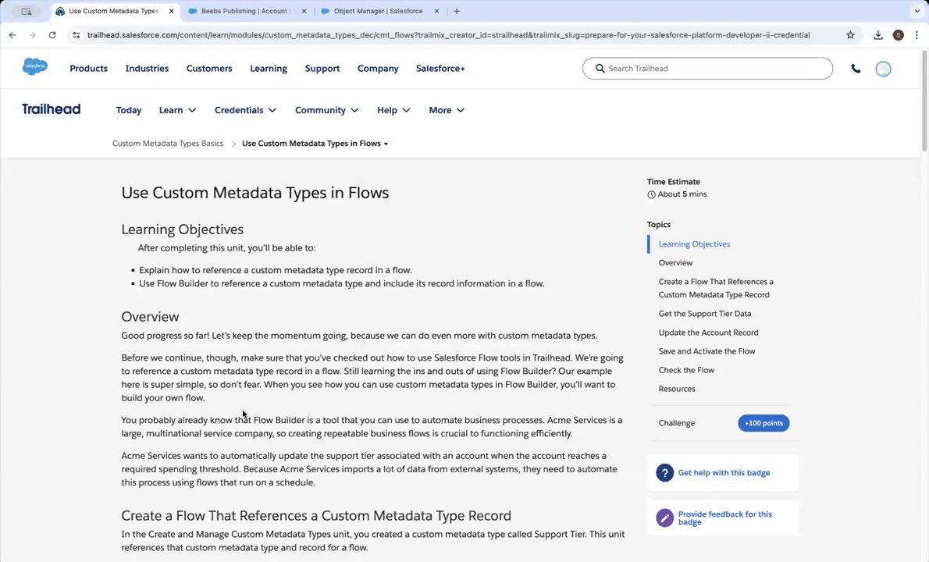
# Step: Read the Trailhead instructions for creating a flow that references a custom metadata type record
pyautogui.scroll(-2, 243, 414)
pyautogui.scroll(-1, 235, 339)
pyautogui.scroll(-4, 245, 324)
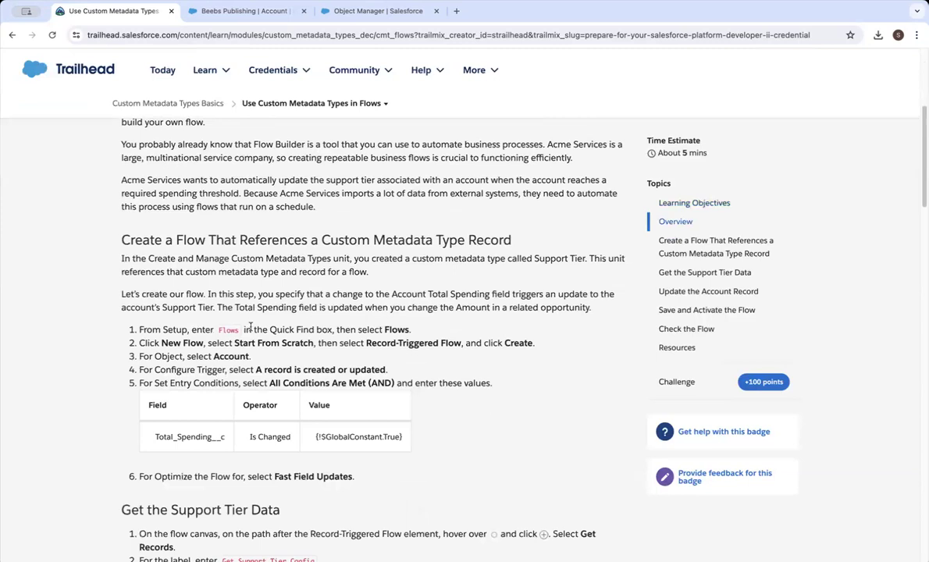
pyautogui.scroll(-1, 234, 250)
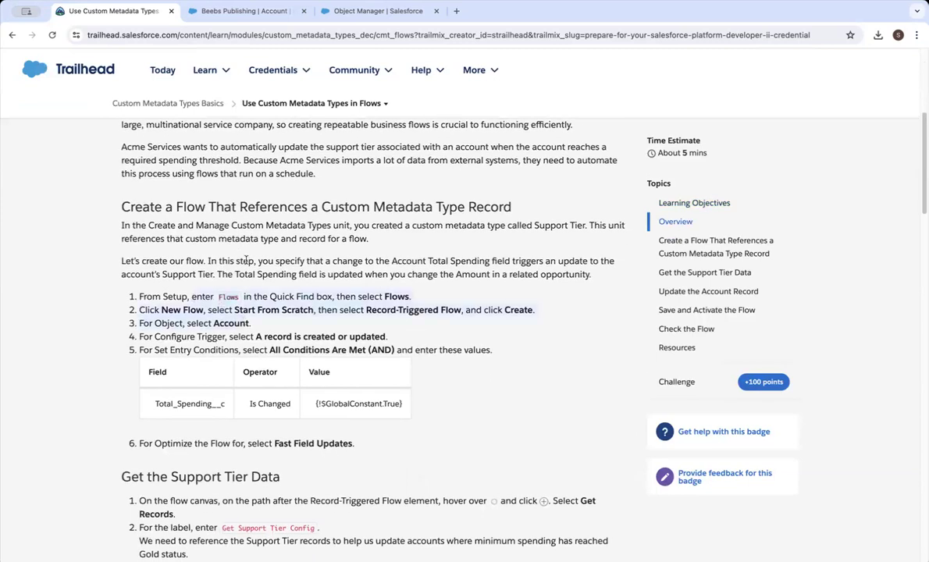
pyautogui.click(276, 35)
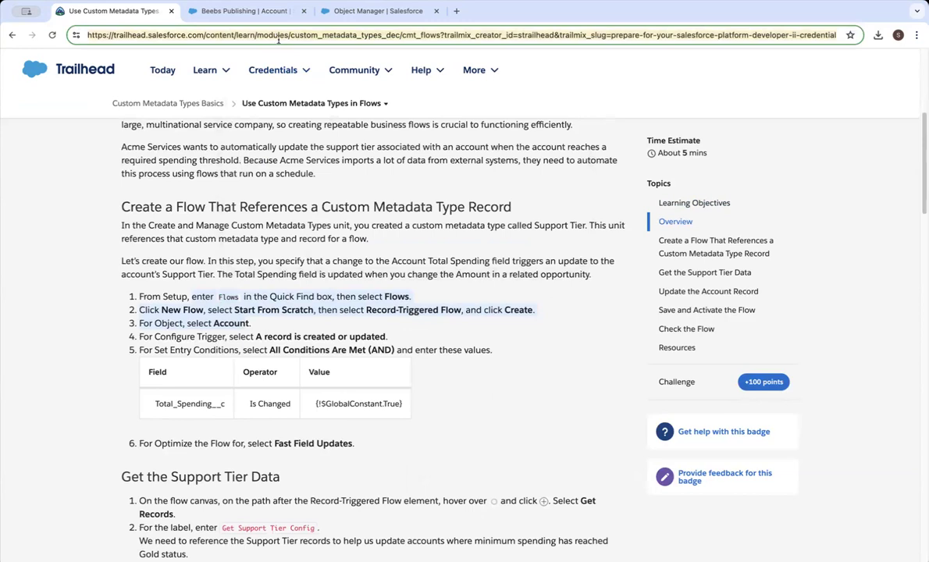
pyautogui.press('super+Tab')
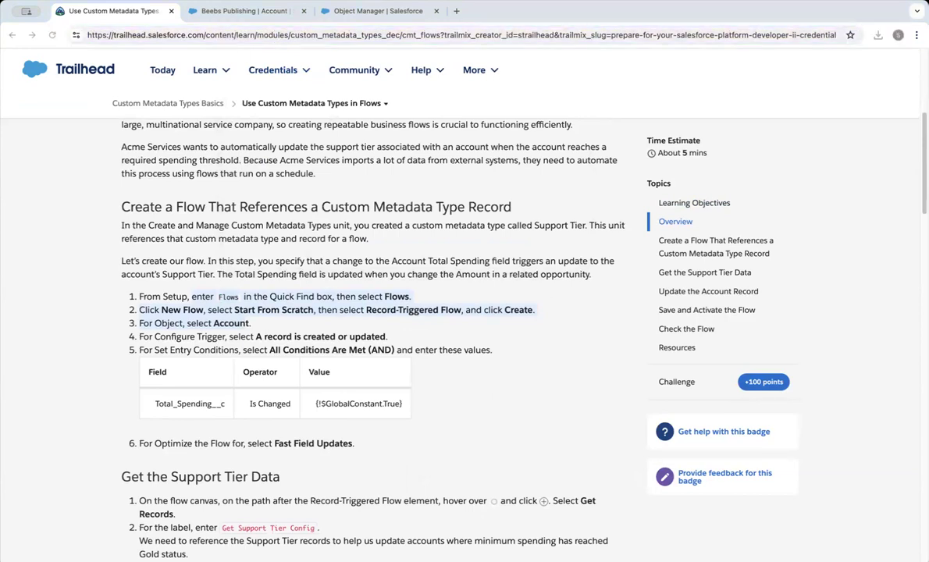
# Step: Switch to Salesforce Setup, search the setup pages for "Flows" and open the Process Automation Flows page
pyautogui.click(344, 13)
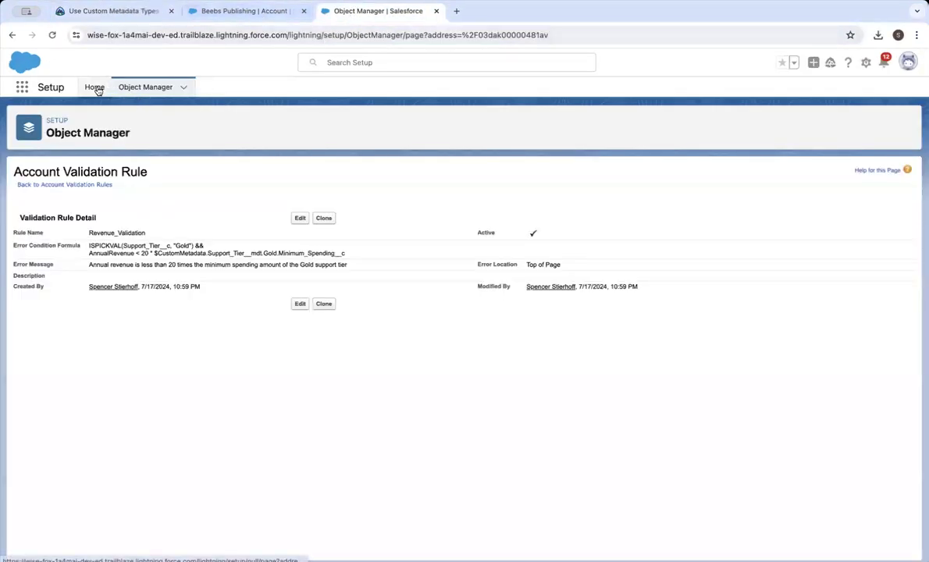
pyautogui.click(94, 87)
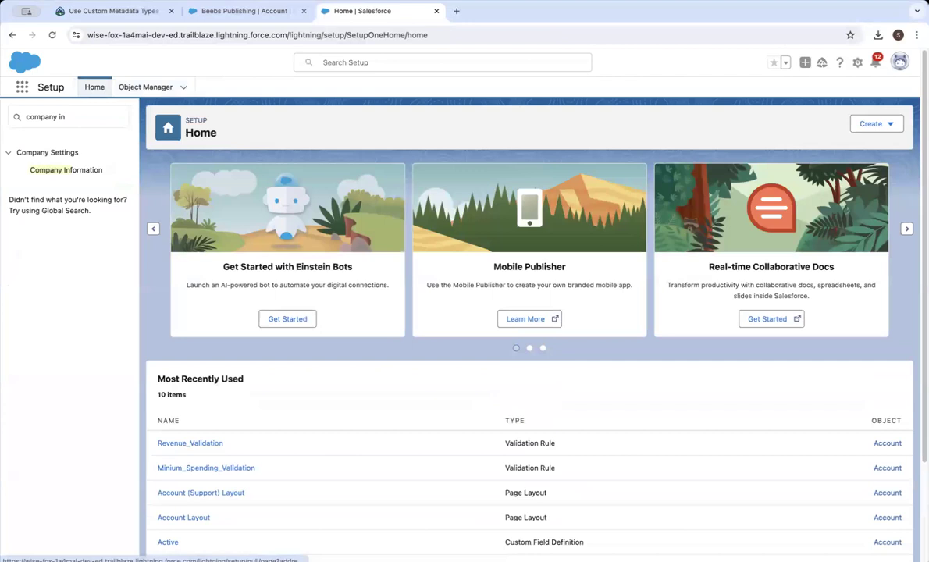
pyautogui.click(92, 114)
pyautogui.write('Flows')
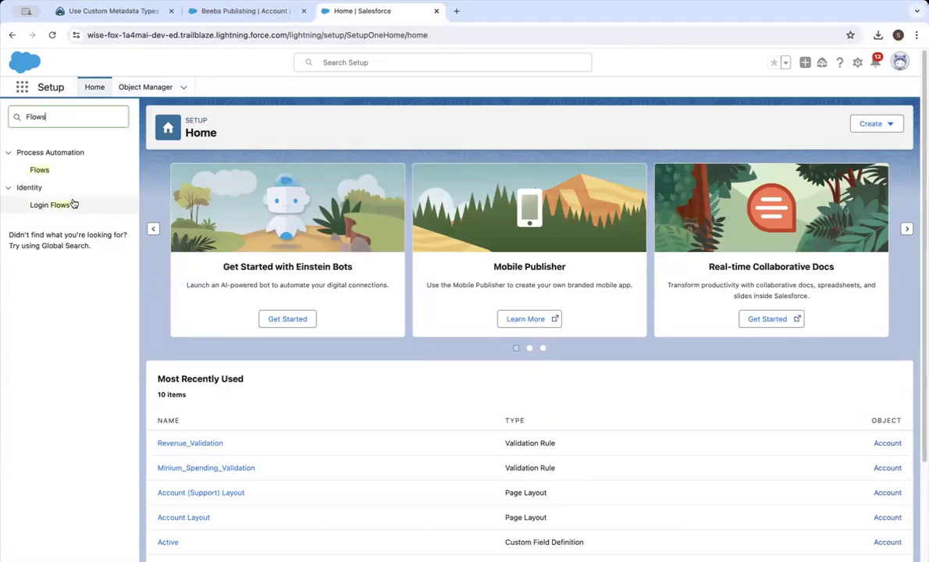
pyautogui.click(61, 172)
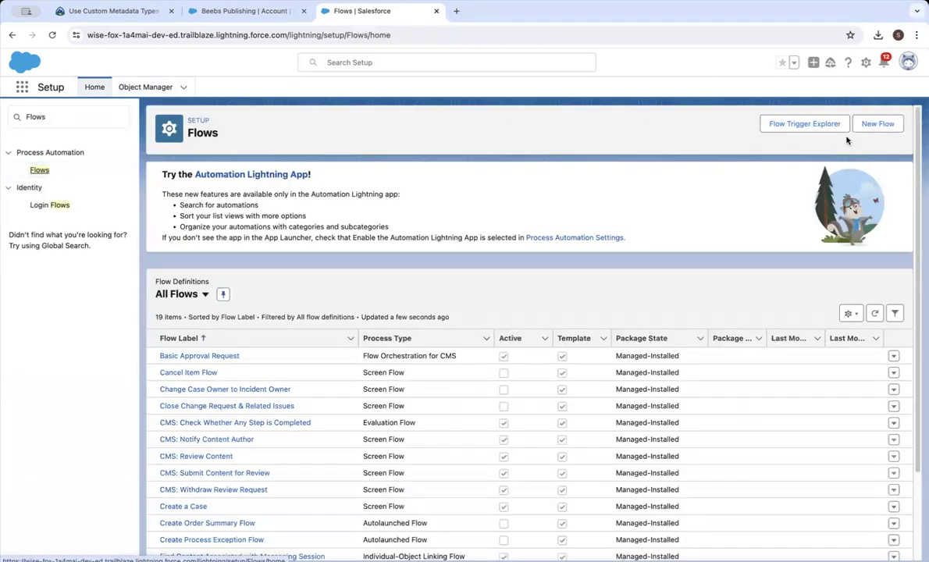
# Step: Create a new flow from scratch as a Record-Triggered Flow
pyautogui.click(876, 125)
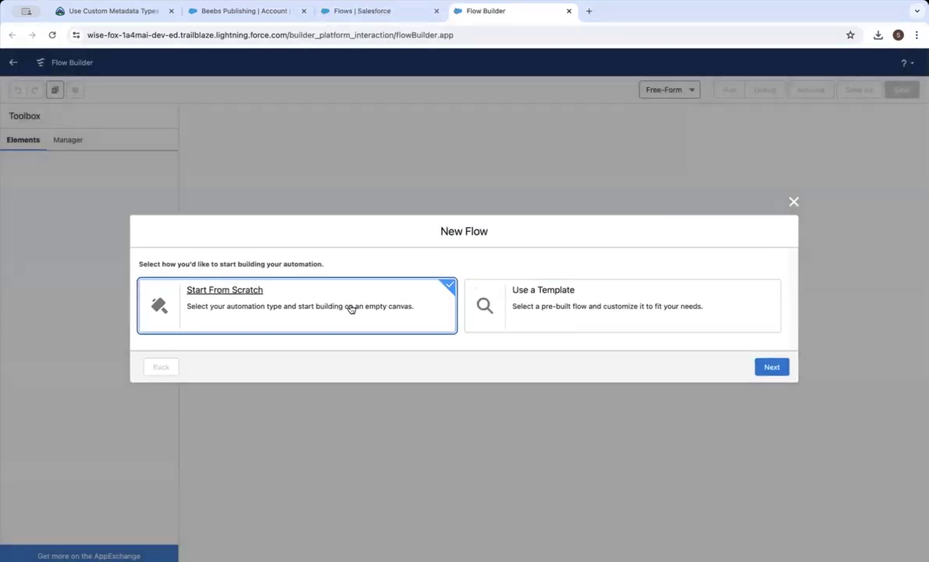
pyautogui.click(769, 367)
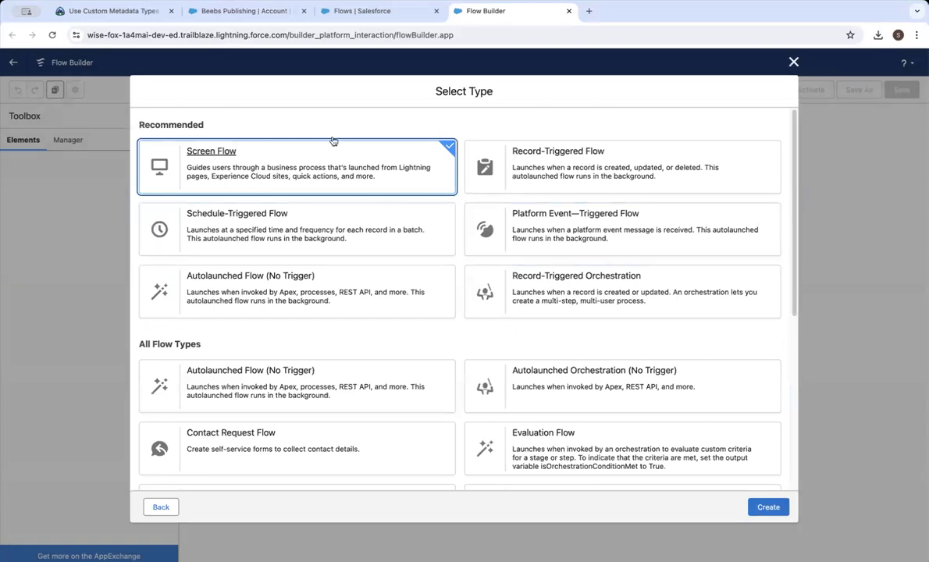
pyautogui.click(469, 160)
pyautogui.click(754, 506)
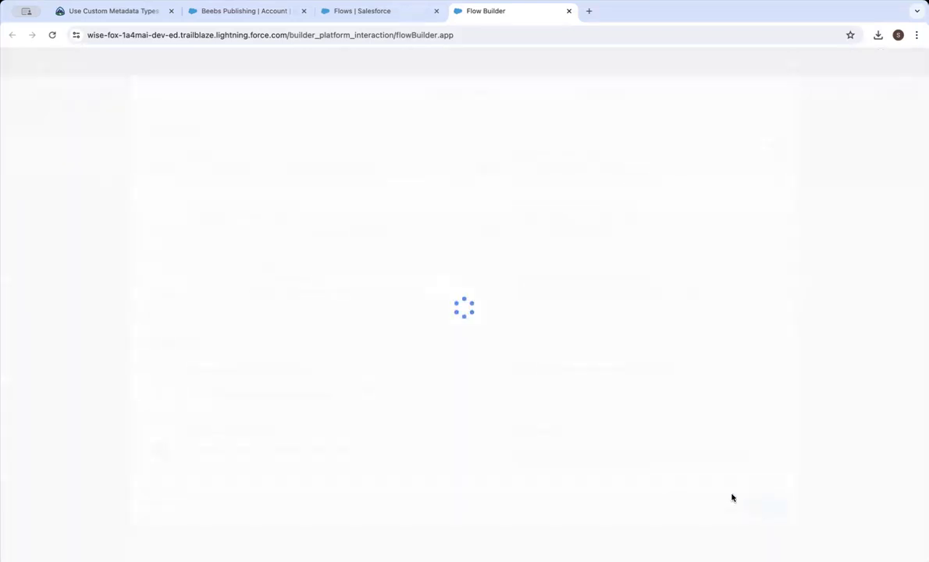
# Step: Set the flow's start object to Account and trigger it when a record is created or updated
pyautogui.click(341, 268)
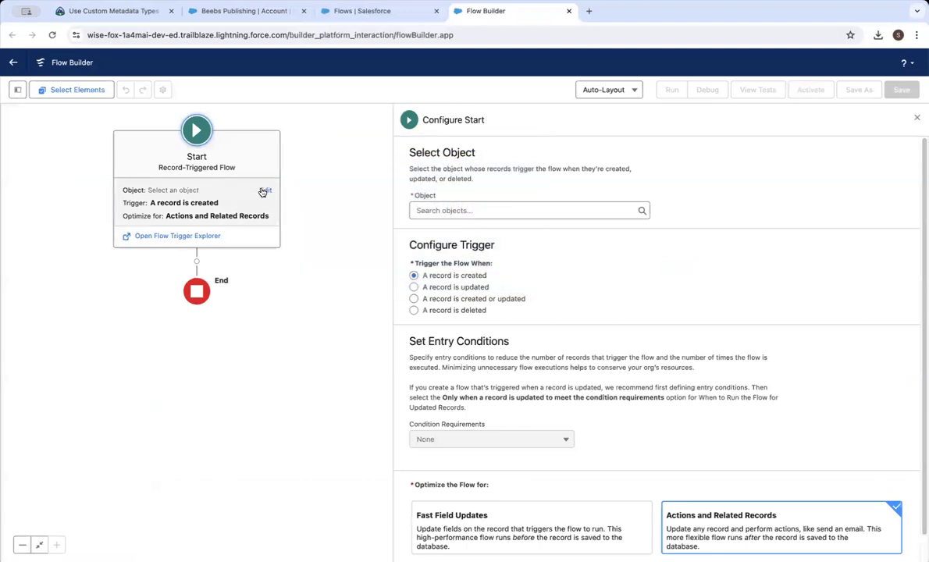
pyautogui.click(417, 213)
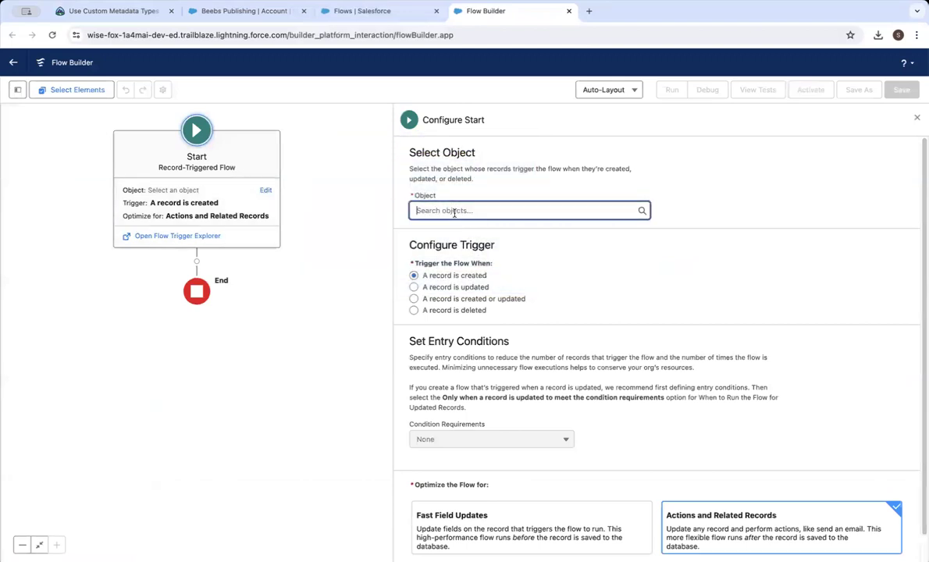
pyautogui.click(427, 231)
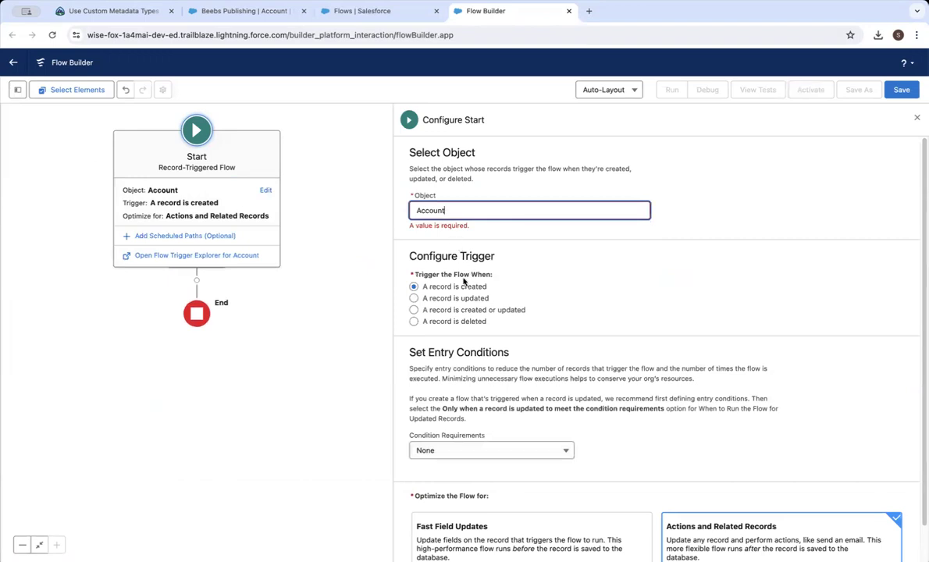
pyautogui.click(414, 310)
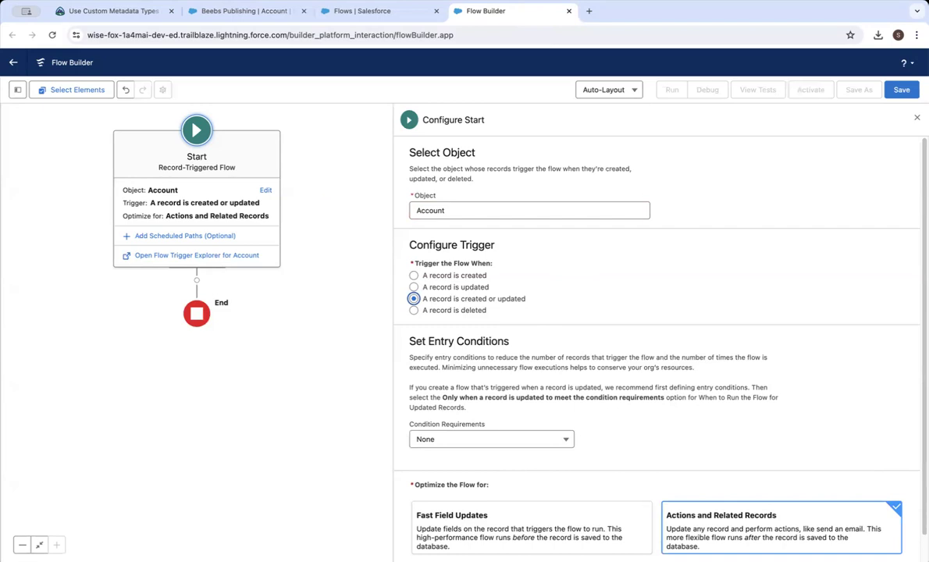
# Step: Require all entry conditions to be met (AND), with the condition Total_Spending__c Is Changed set to $GlobalConstant.True
pyautogui.scroll(-1, 522, 388)
pyautogui.click(468, 406)
pyautogui.click(483, 328)
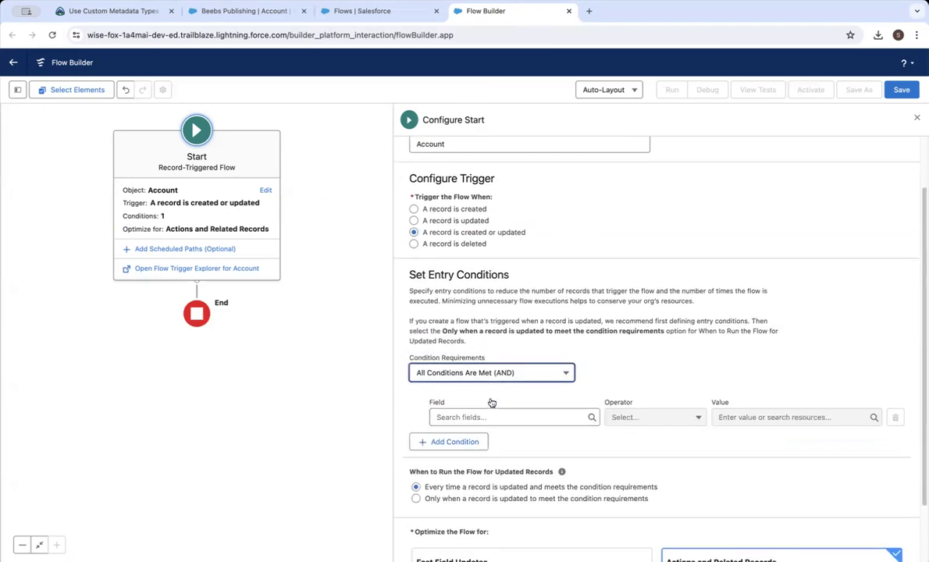
pyautogui.click(491, 404)
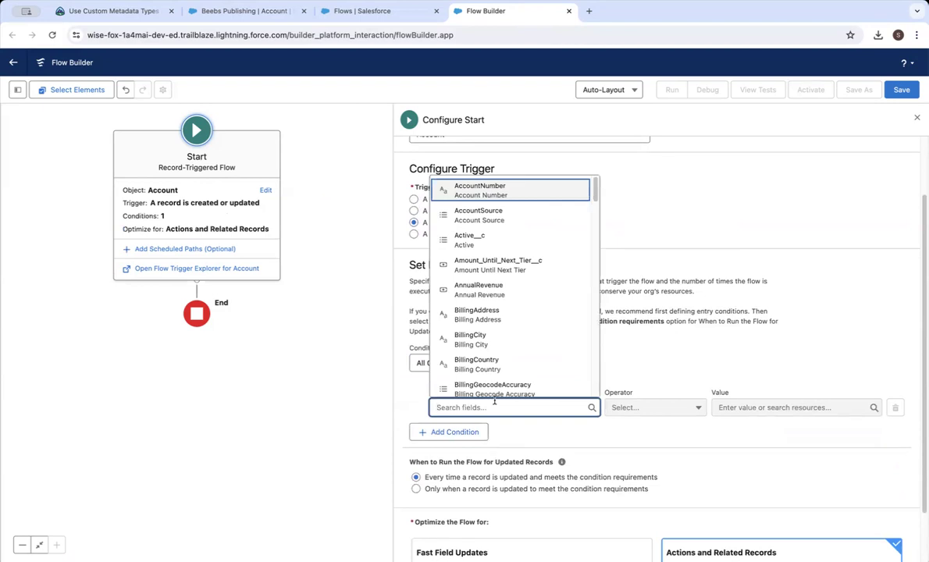
pyautogui.write('Total')
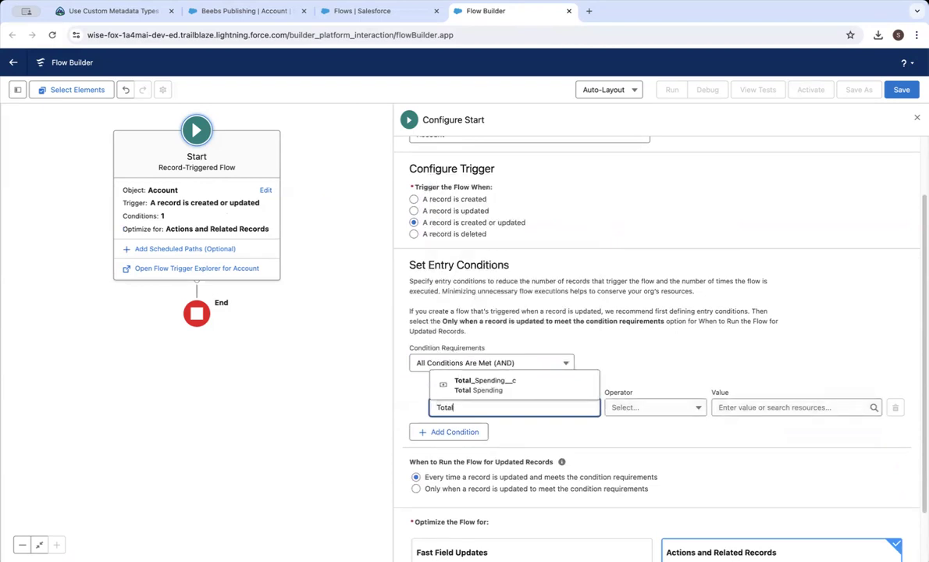
pyautogui.click(533, 381)
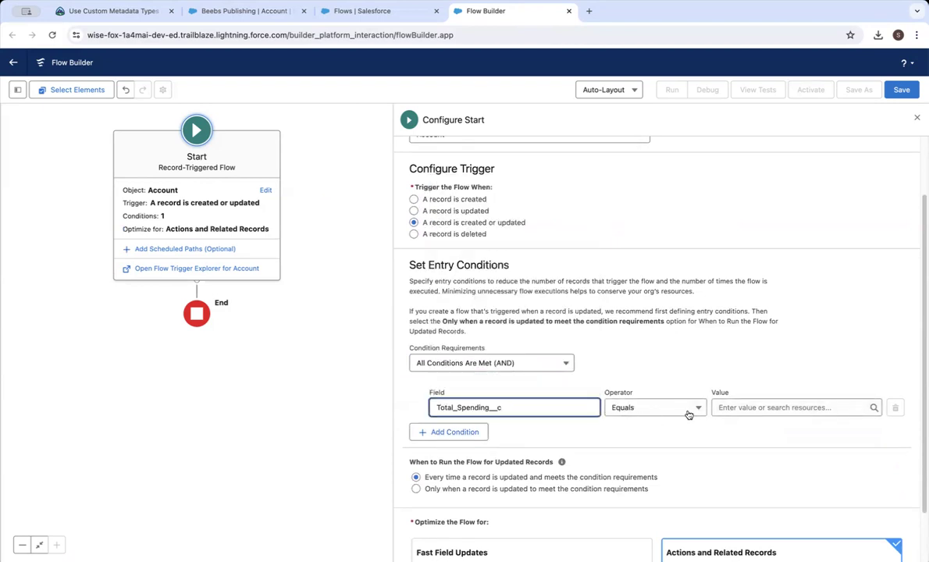
pyautogui.click(644, 409)
pyautogui.click(678, 384)
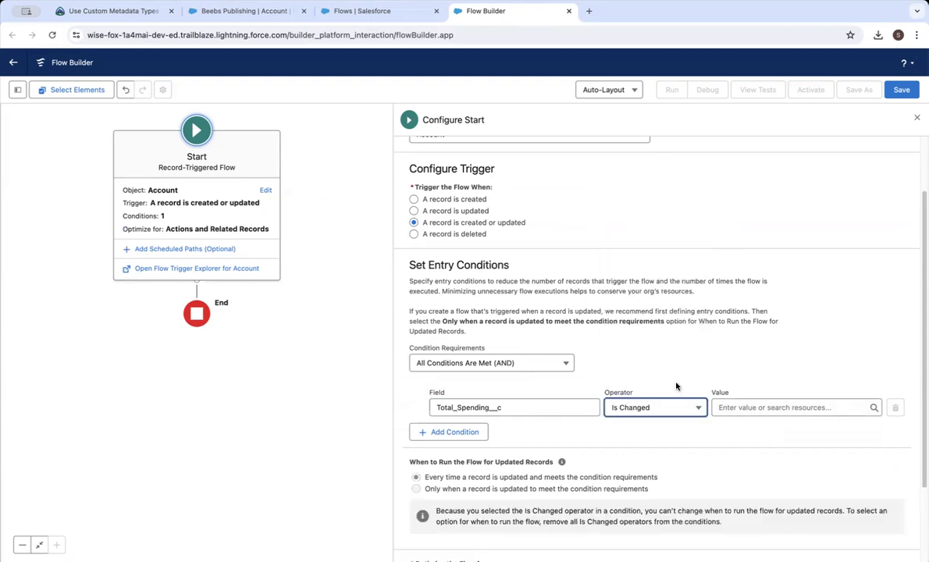
pyautogui.click(791, 408)
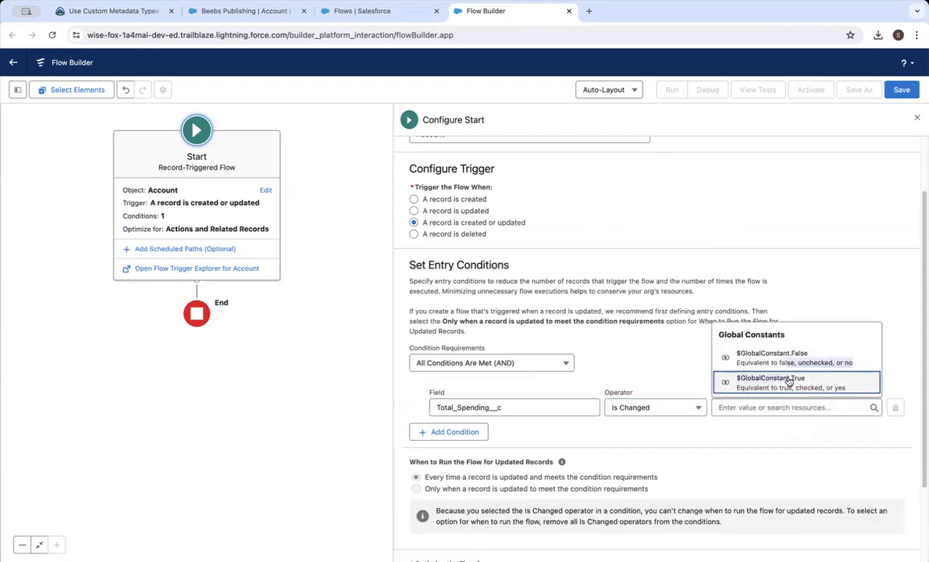
pyautogui.click(788, 383)
# Step: Optimize the flow for Fast Field Updates and review the options for when it runs on updated records
pyautogui.scroll(-3, 556, 402)
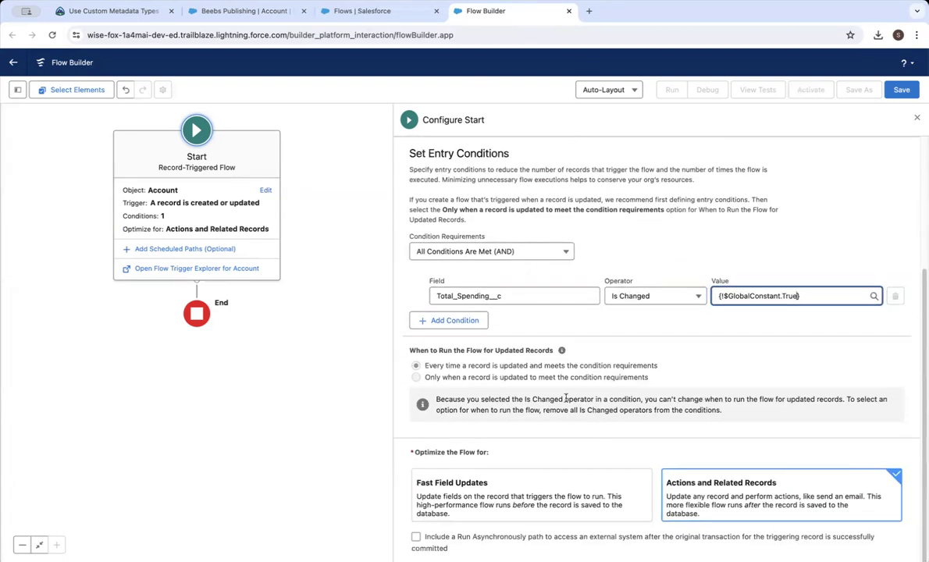
pyautogui.click(530, 501)
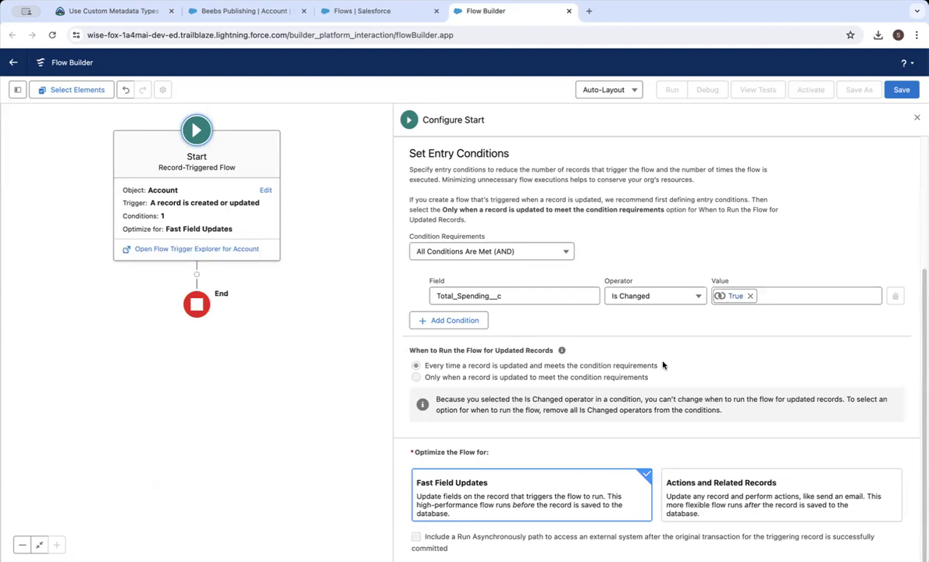
pyautogui.moveTo(654, 369); pyautogui.dragTo(449, 368)
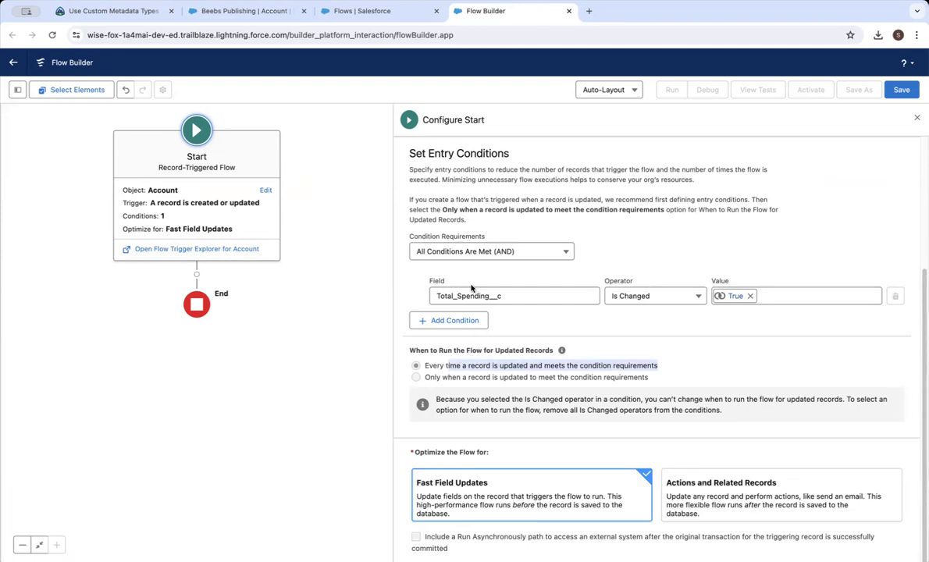
pyautogui.moveTo(650, 378); pyautogui.dragTo(510, 383)
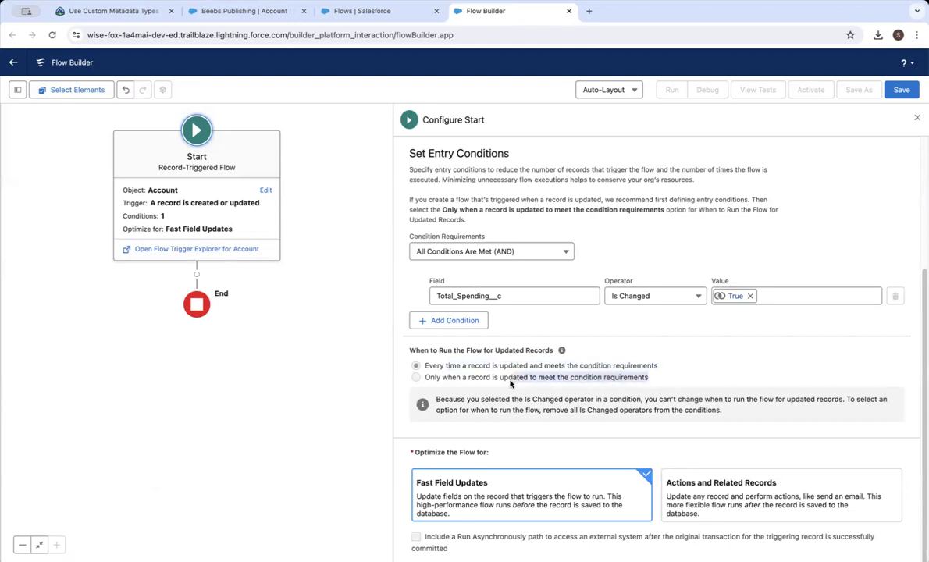
pyautogui.moveTo(507, 382); pyautogui.dragTo(479, 382)
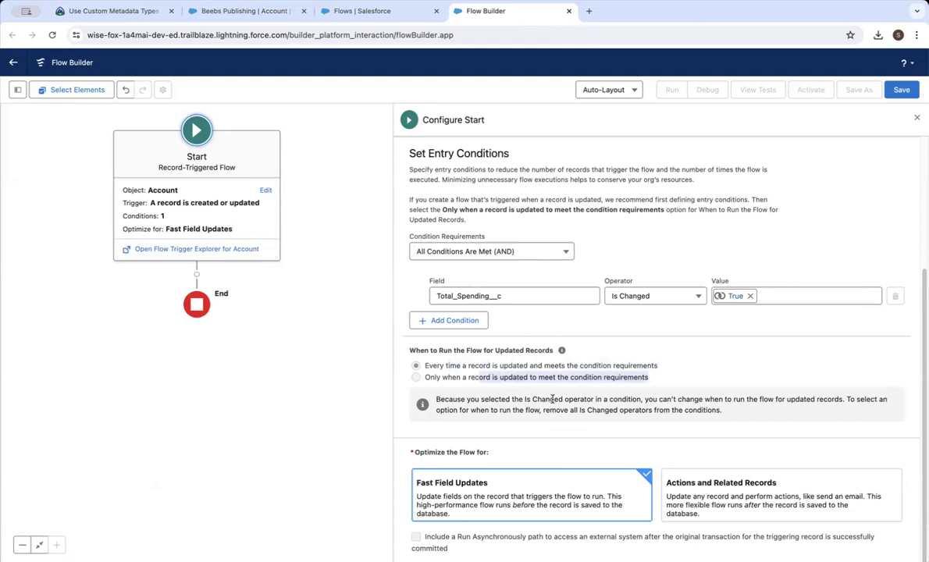
pyautogui.click(900, 92)
pyautogui.click(357, 267)
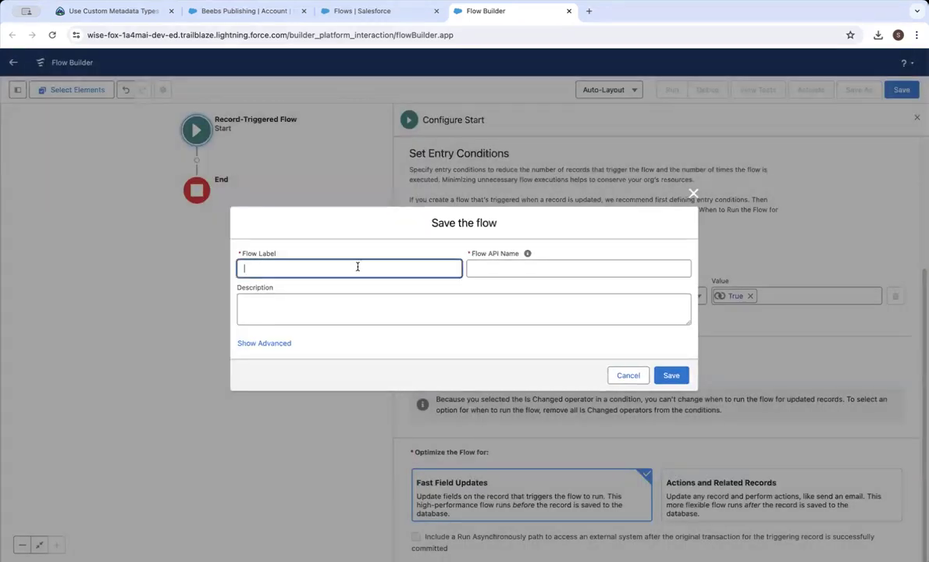
pyautogui.click(693, 193)
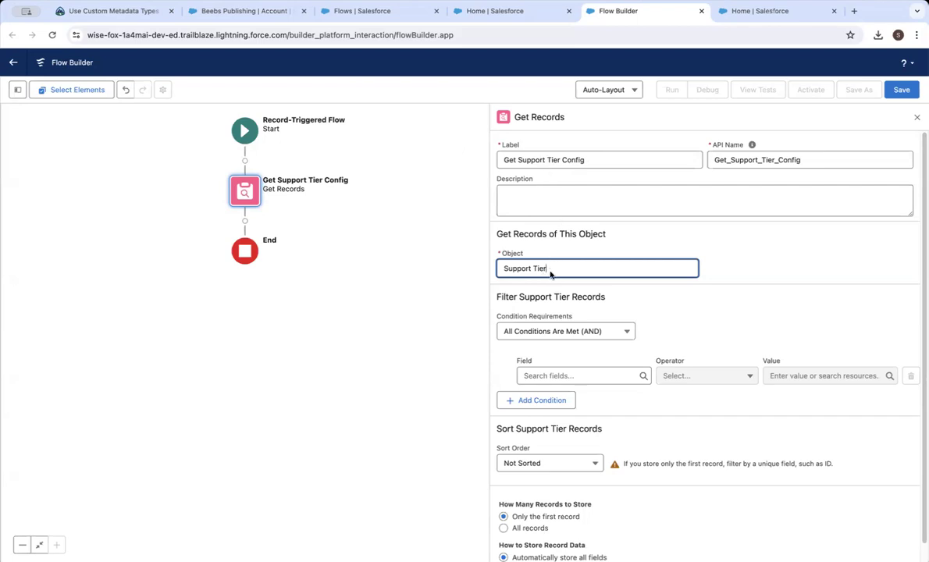
pyautogui.click(535, 295)
pyautogui.click(654, 305)
pyautogui.click(578, 266)
pyautogui.click(565, 303)
pyautogui.click(629, 303)
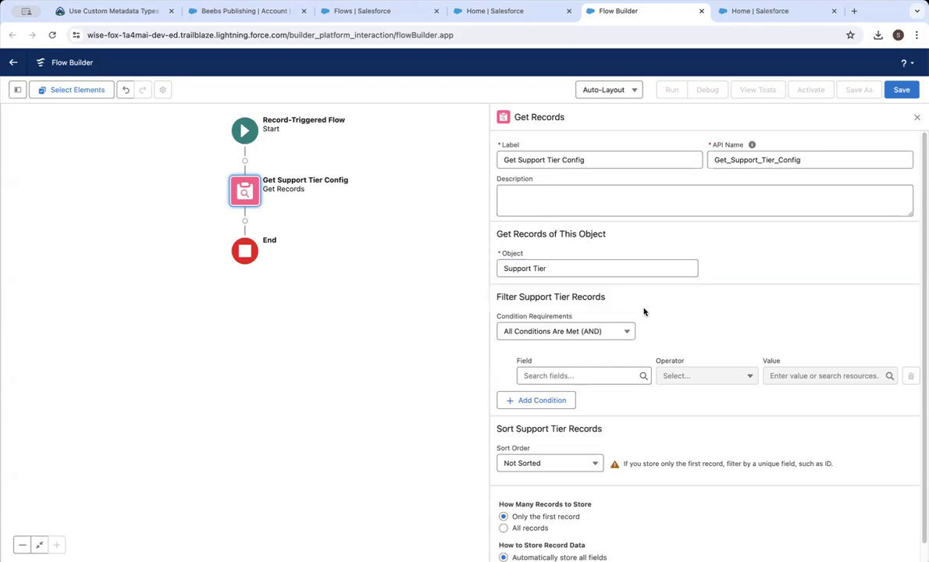
pyautogui.click(559, 266)
pyautogui.click(558, 298)
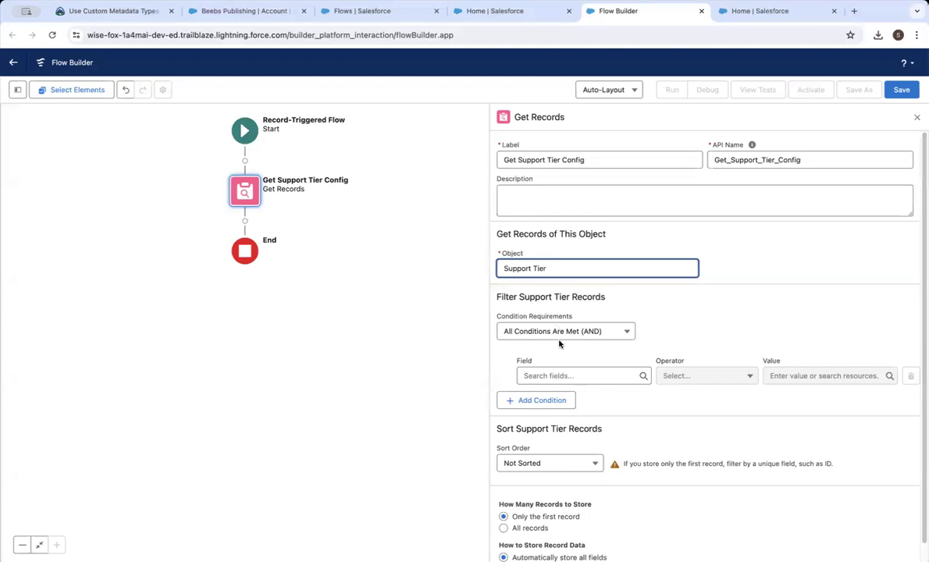
# Step: Filter the Get Support Tier Config element's records with the condition MasterLabel Equals Gold
pyautogui.click(579, 375)
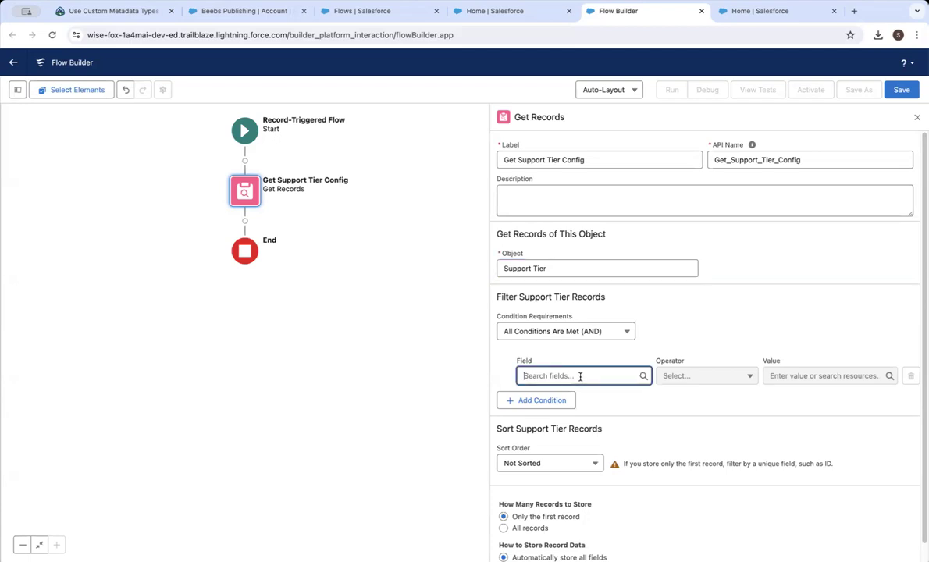
pyautogui.write('Master')
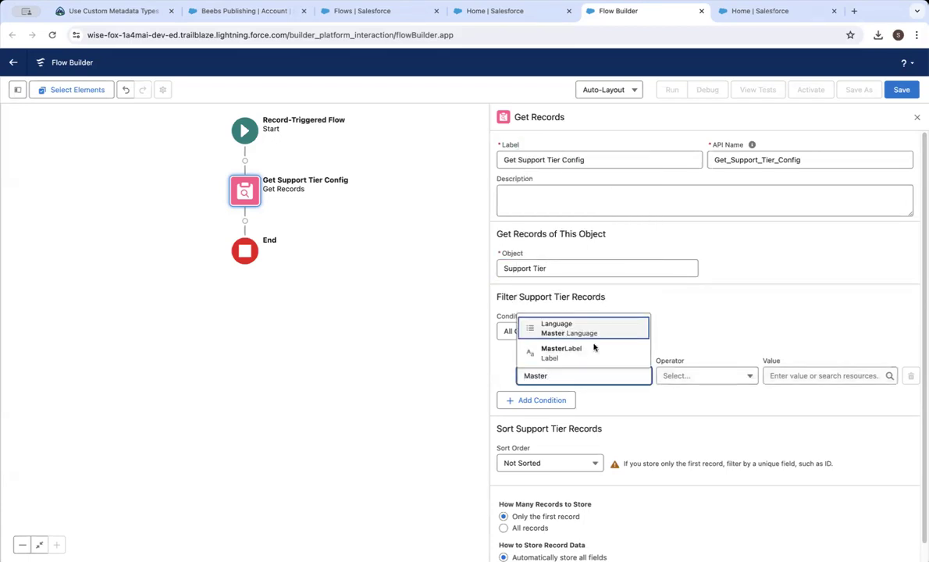
pyautogui.click(593, 348)
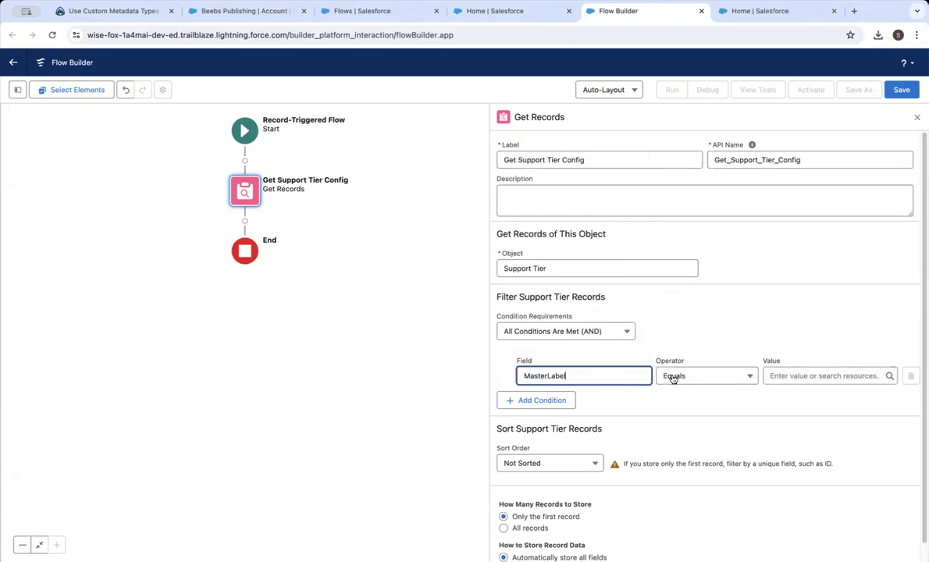
pyautogui.click(812, 375)
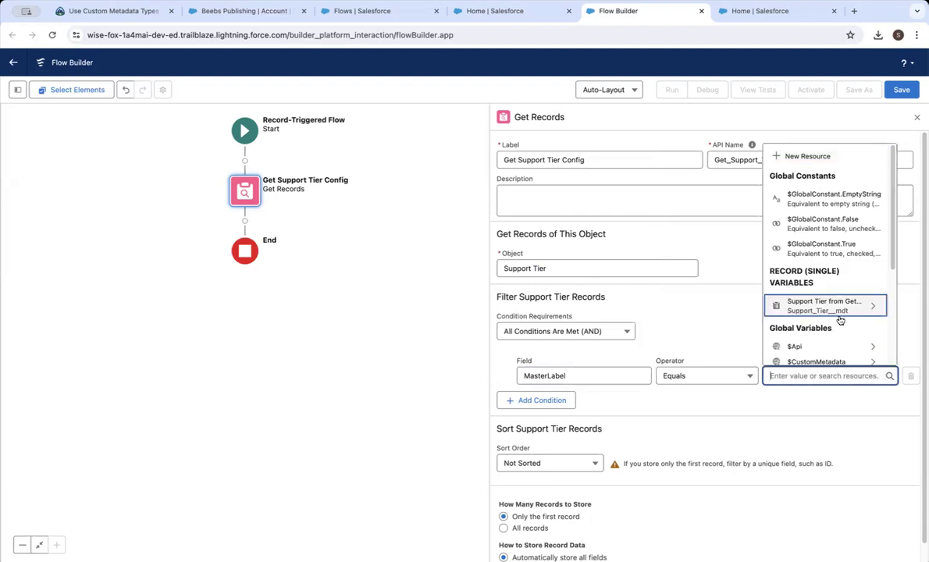
pyautogui.scroll(-3, 837, 313)
pyautogui.scroll(3, 827, 300)
pyautogui.click(841, 308)
pyautogui.scroll(-1, 832, 284)
pyautogui.scroll(1, 831, 292)
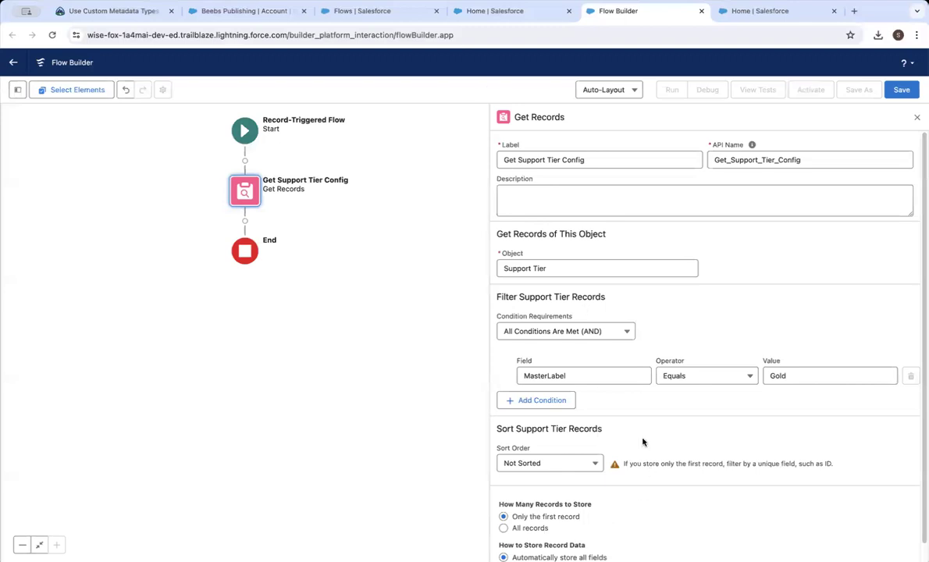
# Step: Try to save the flow with CMDFlow as both its label and API name
pyautogui.scroll(-1, 627, 423)
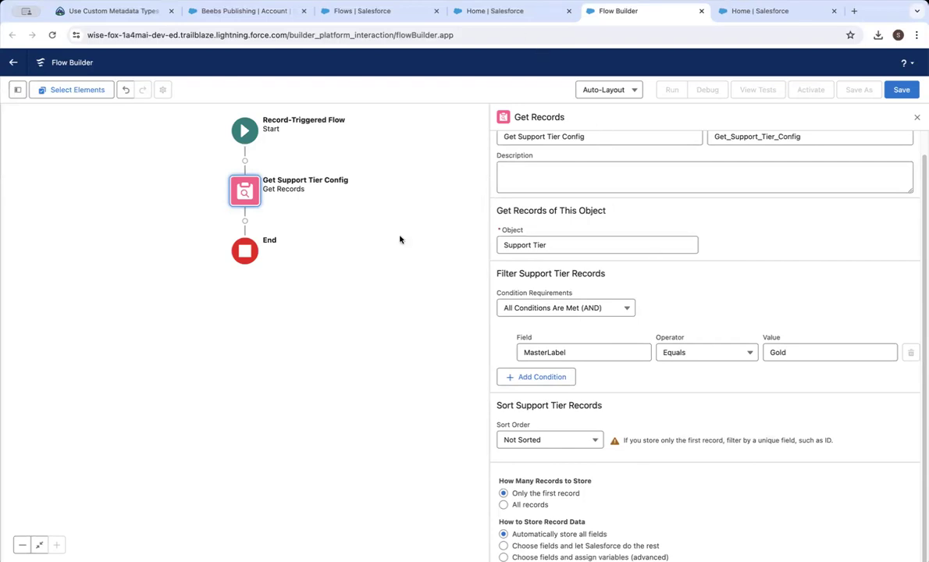
pyautogui.click(900, 91)
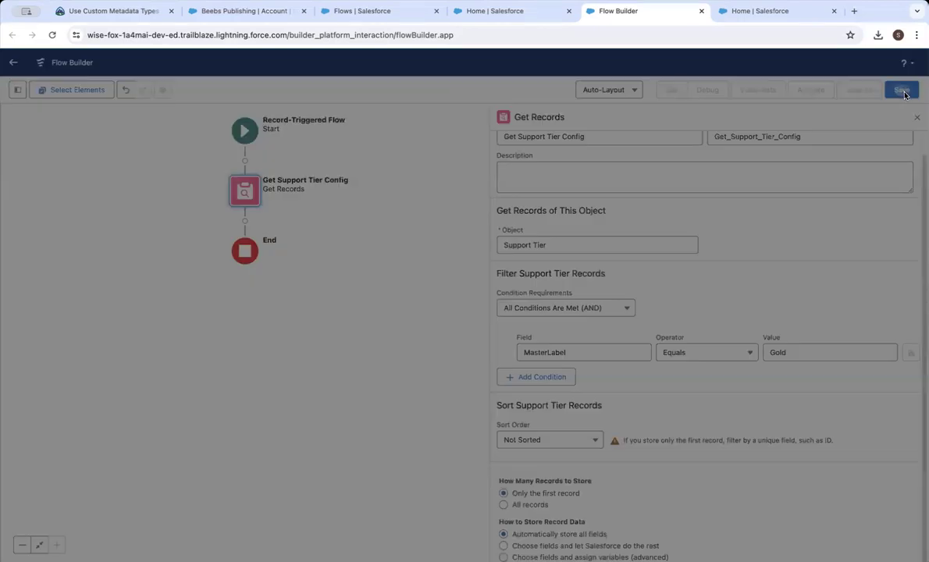
pyautogui.write('CMDFlow')
pyautogui.press('Tab')
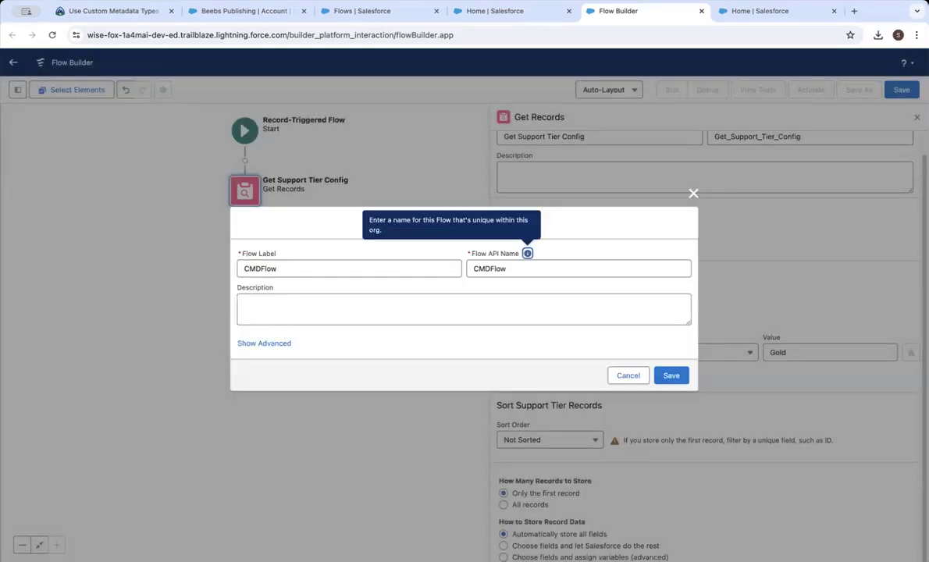
pyautogui.click(672, 380)
pyautogui.click(676, 376)
# Step: Add an Update Records element labelled Update Gold Account after Get Support Tier Config and dismiss the save error
pyautogui.click(245, 221)
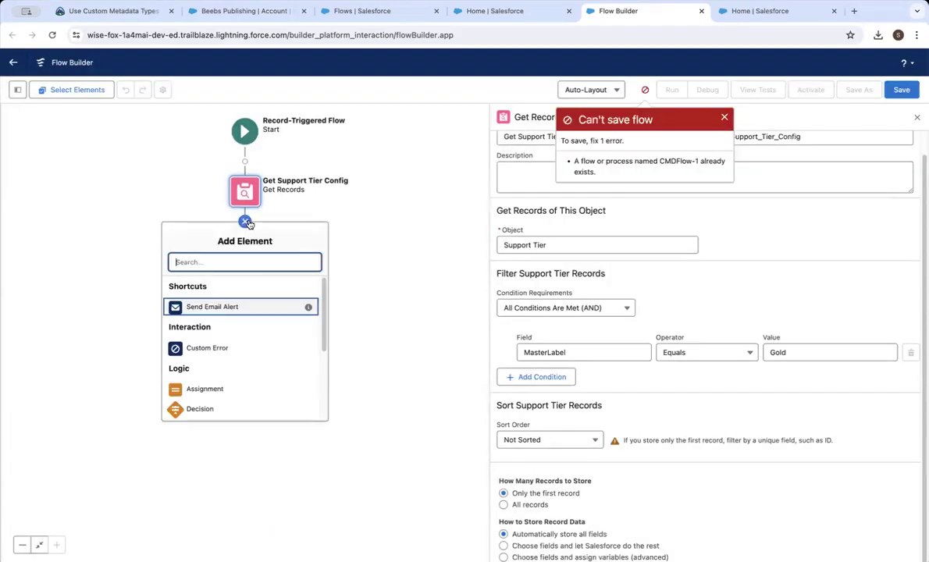
pyautogui.scroll(-5, 219, 352)
pyautogui.click(214, 394)
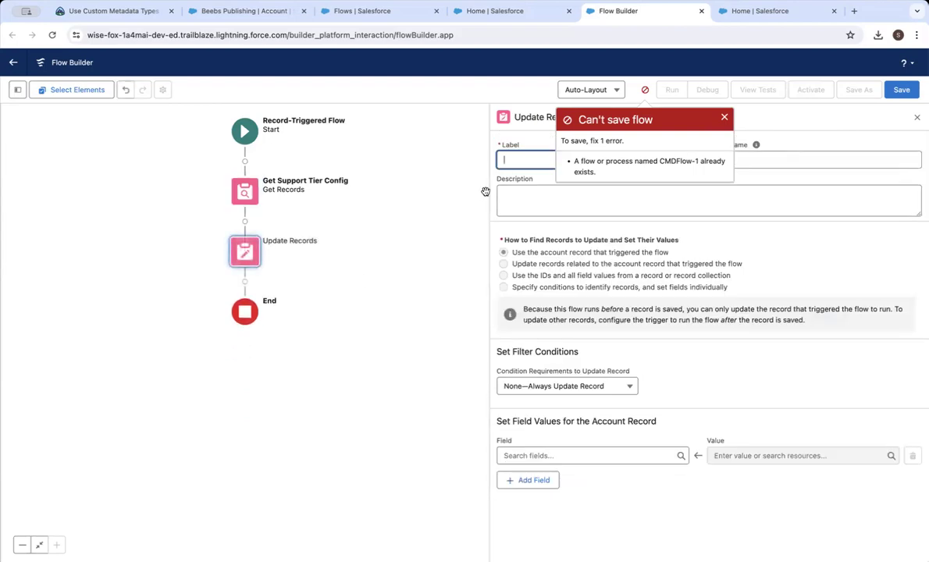
pyautogui.write('Update Gold Ac')
pyautogui.press('Tab')
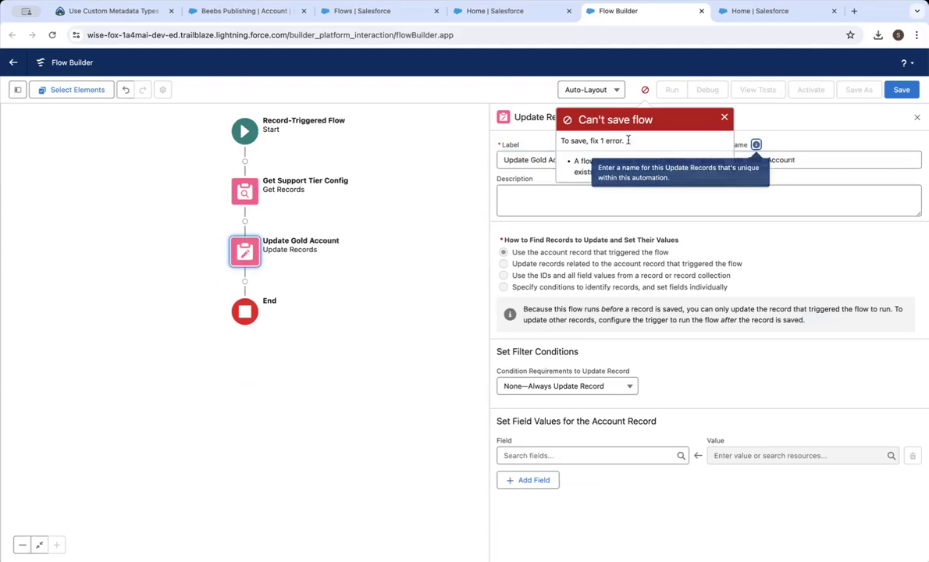
pyautogui.click(722, 116)
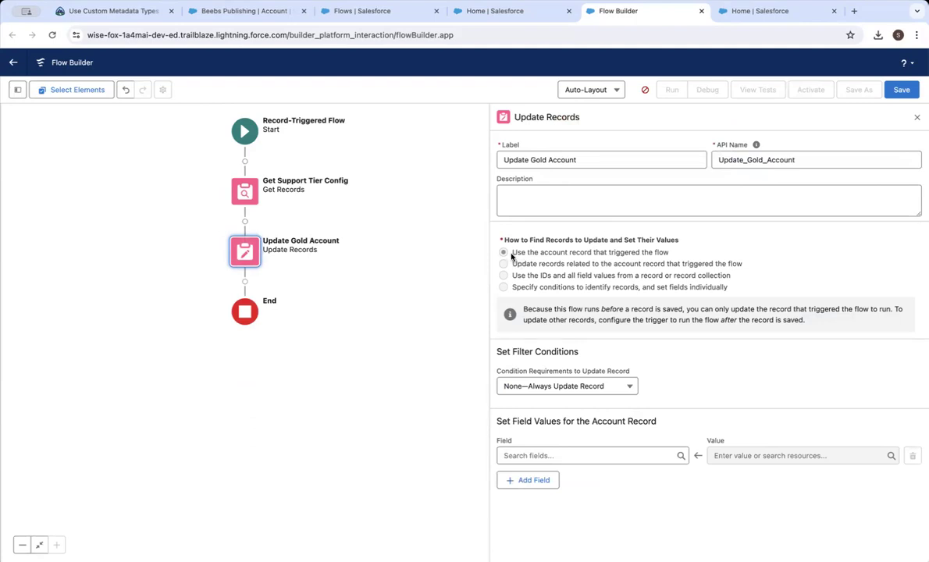
# Step: Require all conditions (AND) for the update, with Total_Spending__c Greater Than or Equal to Minimum_Spending__c from Get_Support_Tier_Config
pyautogui.click(531, 389)
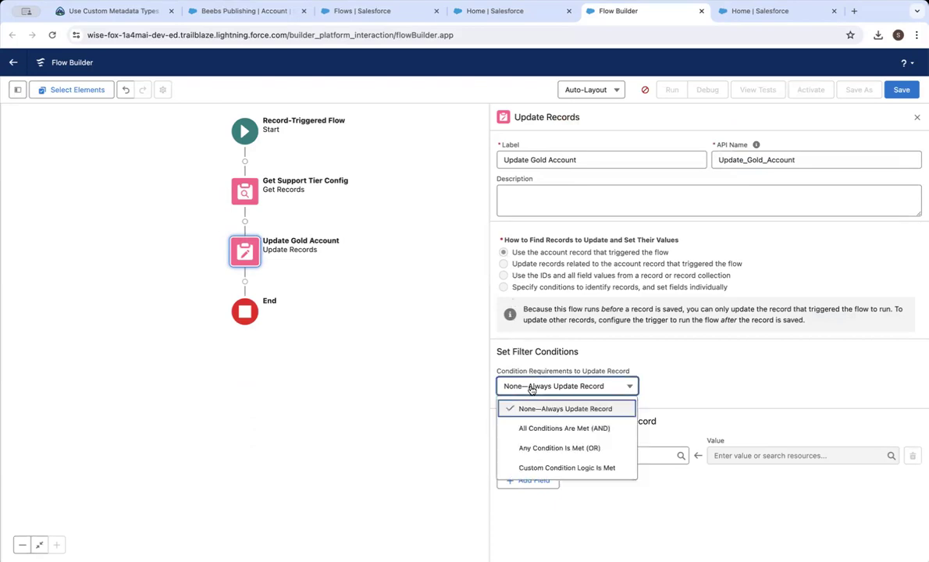
pyautogui.click(534, 428)
pyautogui.click(536, 429)
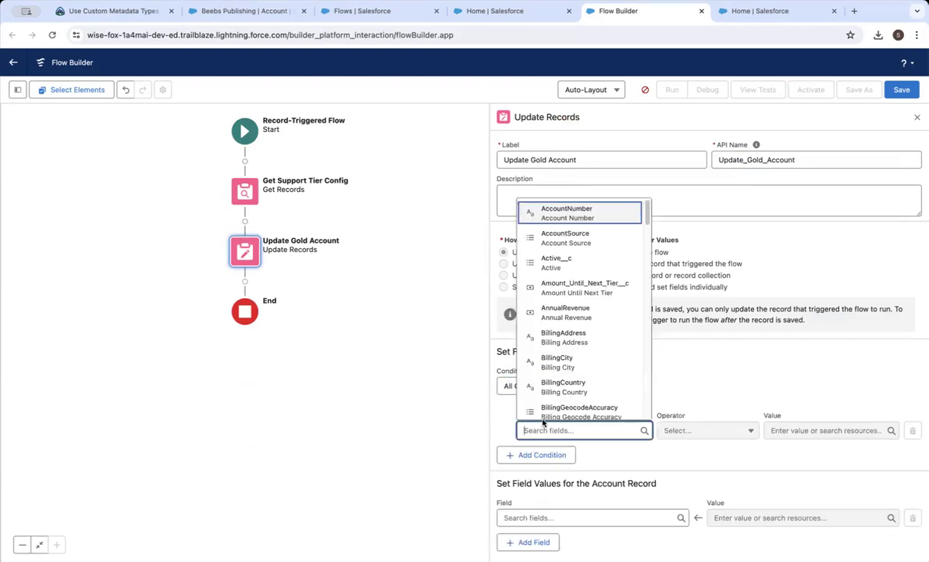
pyautogui.write('Total')
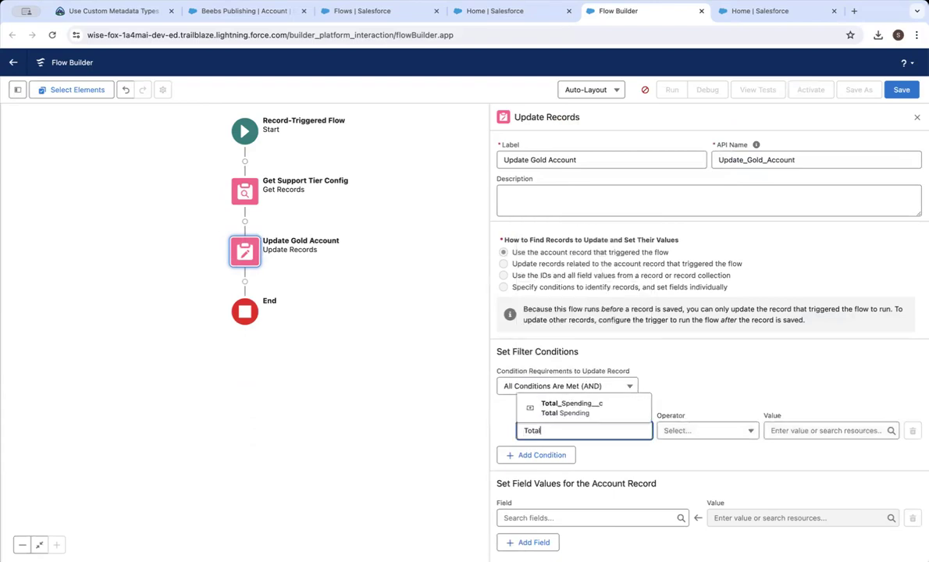
pyautogui.click(588, 407)
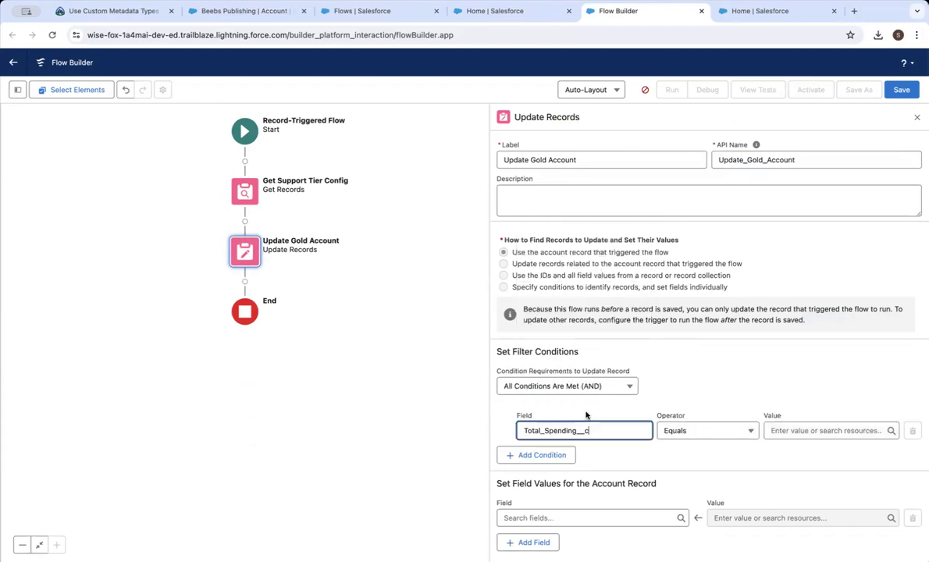
pyautogui.click(671, 430)
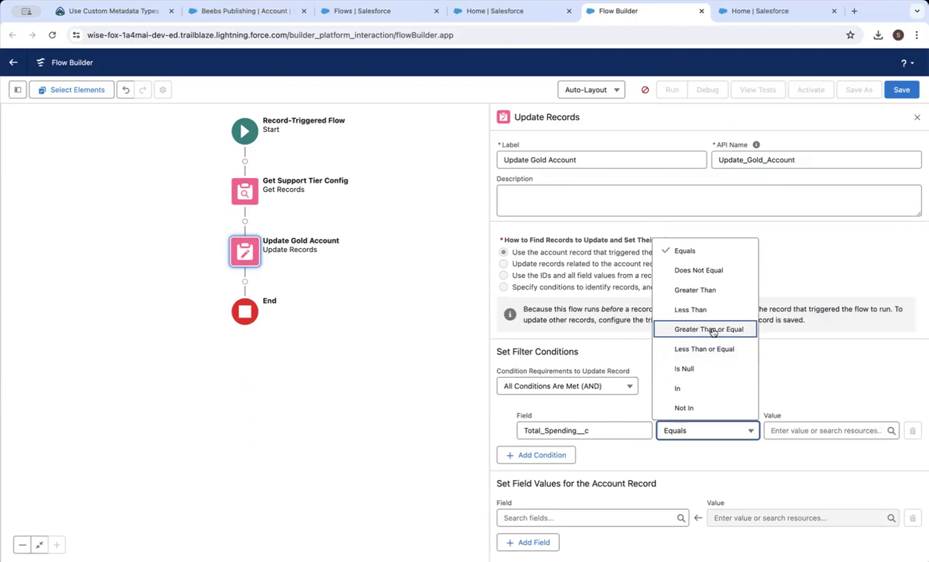
pyautogui.click(710, 328)
pyautogui.click(787, 436)
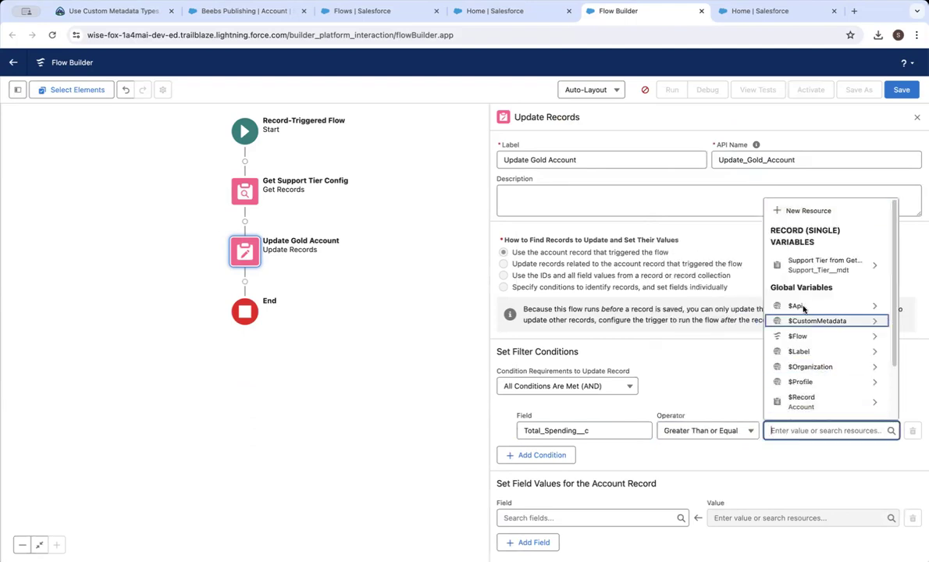
pyautogui.scroll(-1, 811, 274)
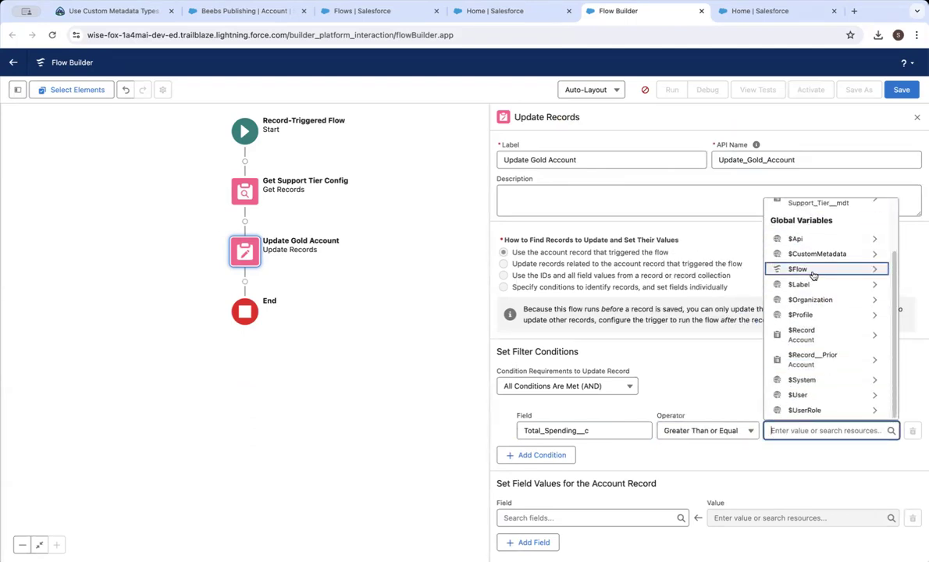
pyautogui.scroll(3, 815, 258)
pyautogui.click(819, 219)
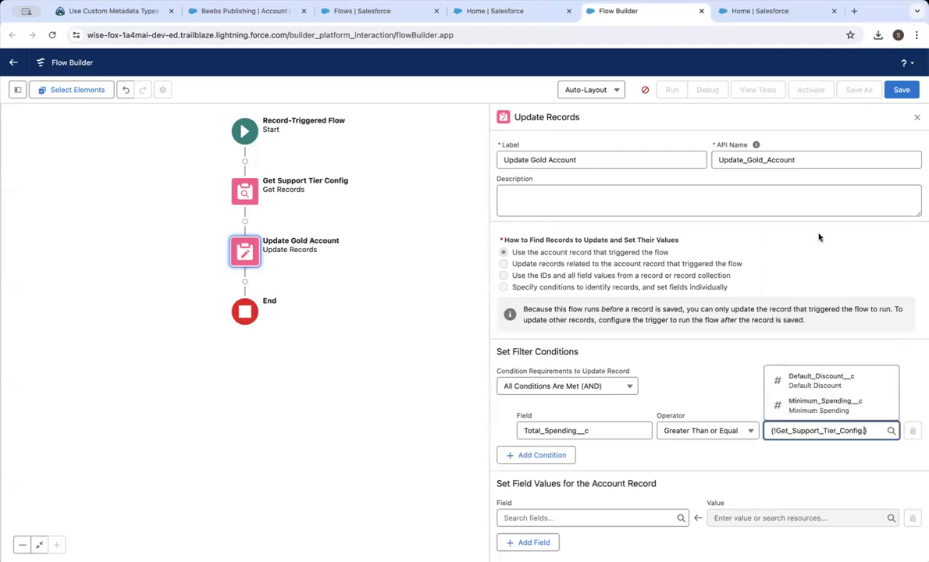
pyautogui.click(812, 405)
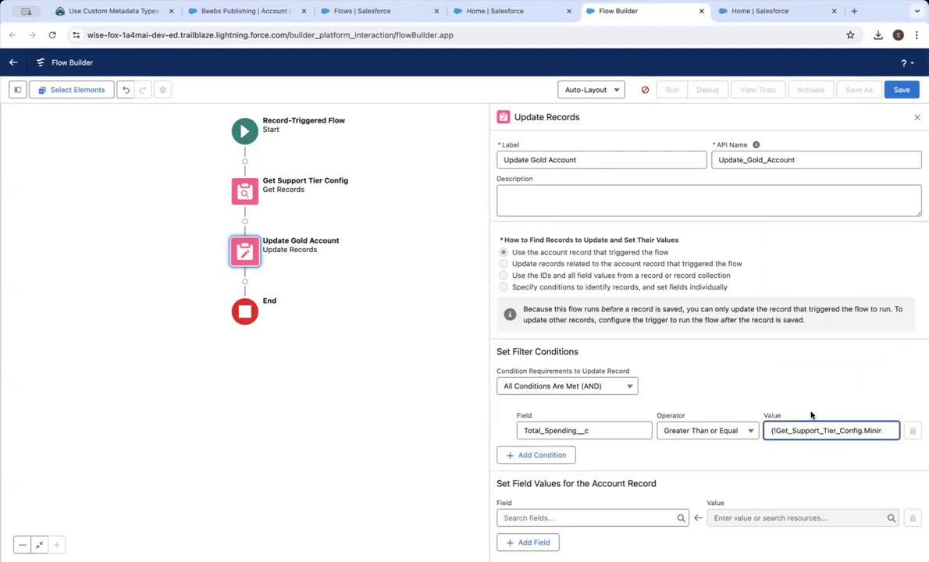
# Step: Set the Account record's Support_Tier__c field to Gold in the Update Gold Account element
pyautogui.click(593, 518)
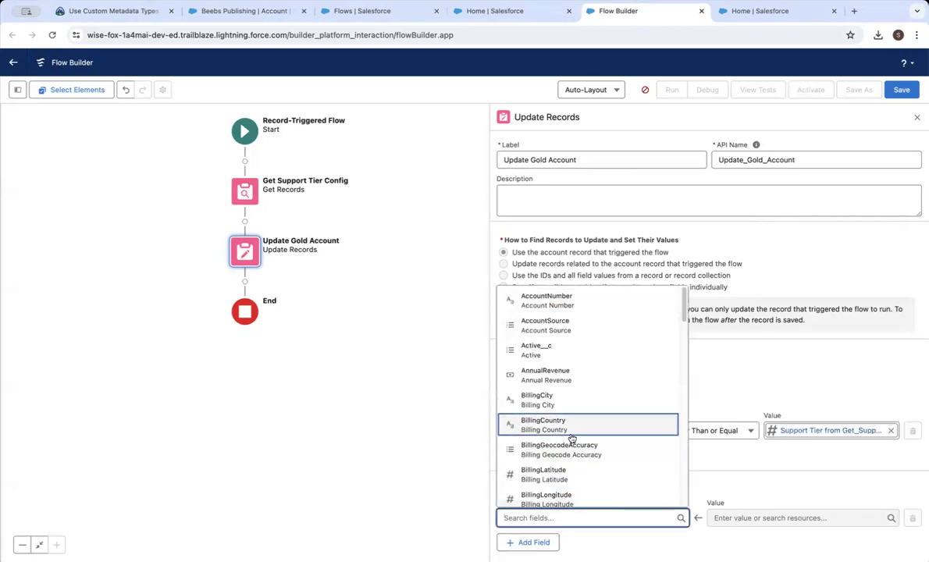
pyautogui.write('sup')
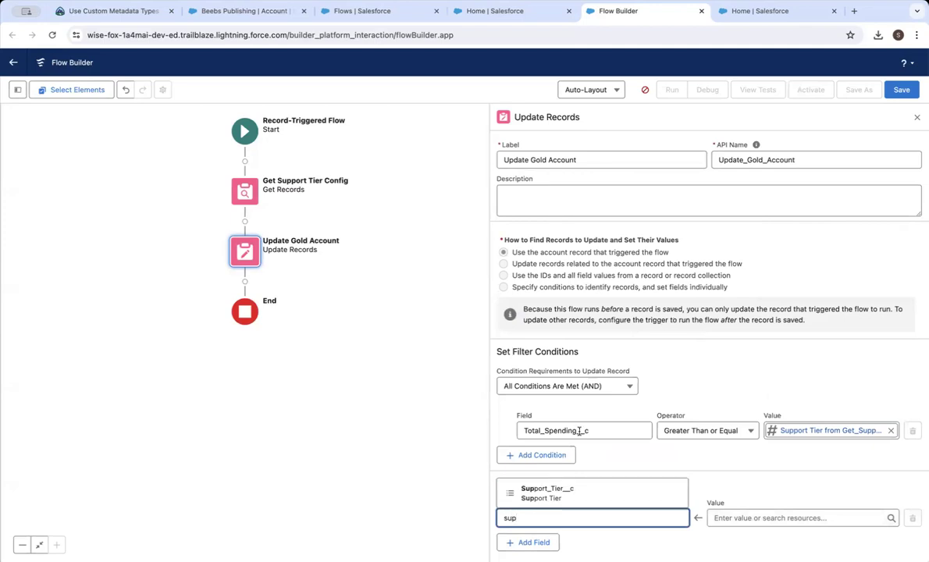
pyautogui.click(569, 496)
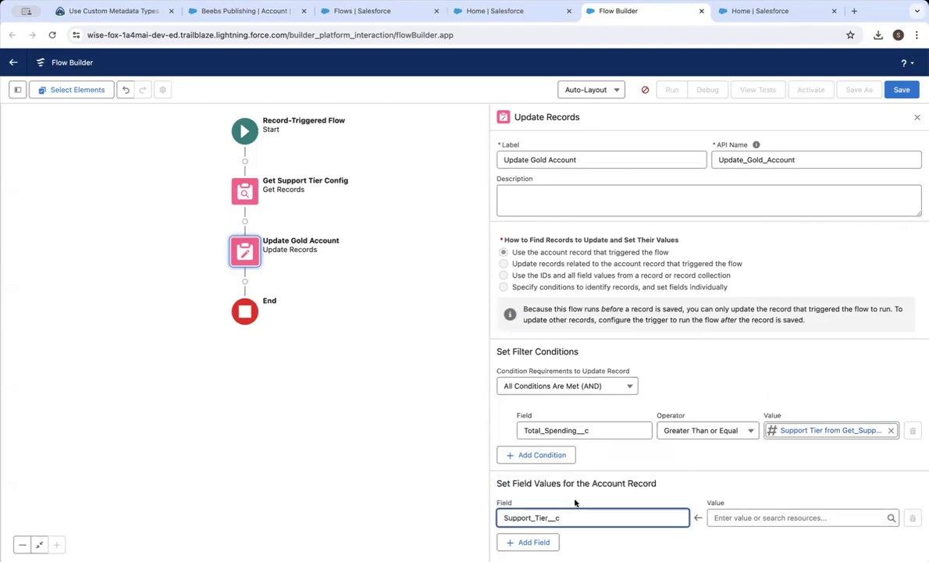
pyautogui.click(793, 518)
pyautogui.write('Gold')
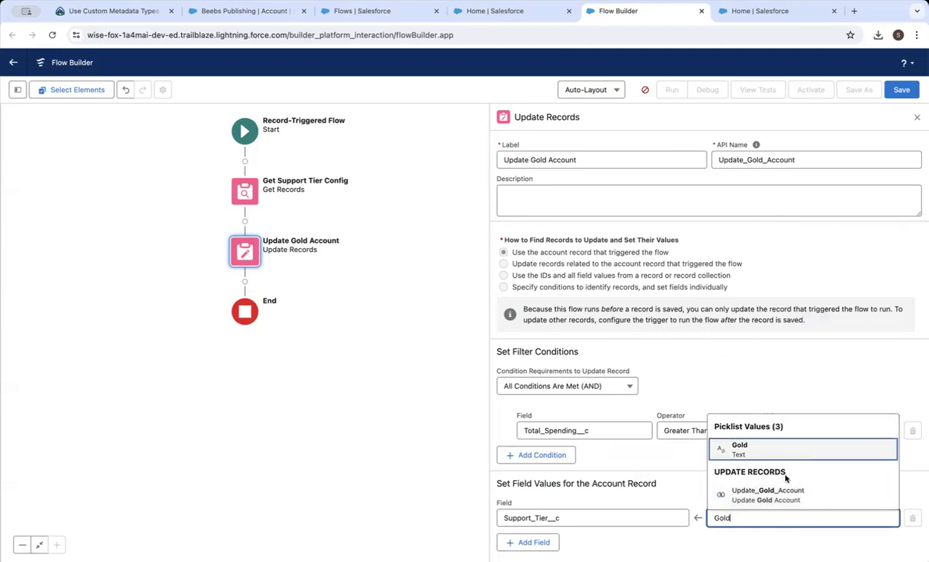
pyautogui.click(789, 445)
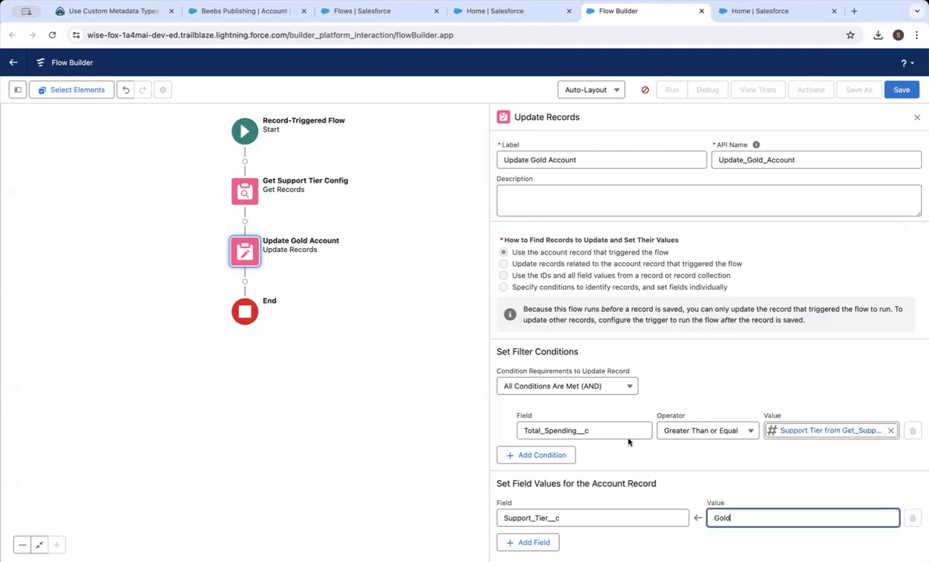
# Step: Save the flow under the label CMDFlow11
pyautogui.click(902, 91)
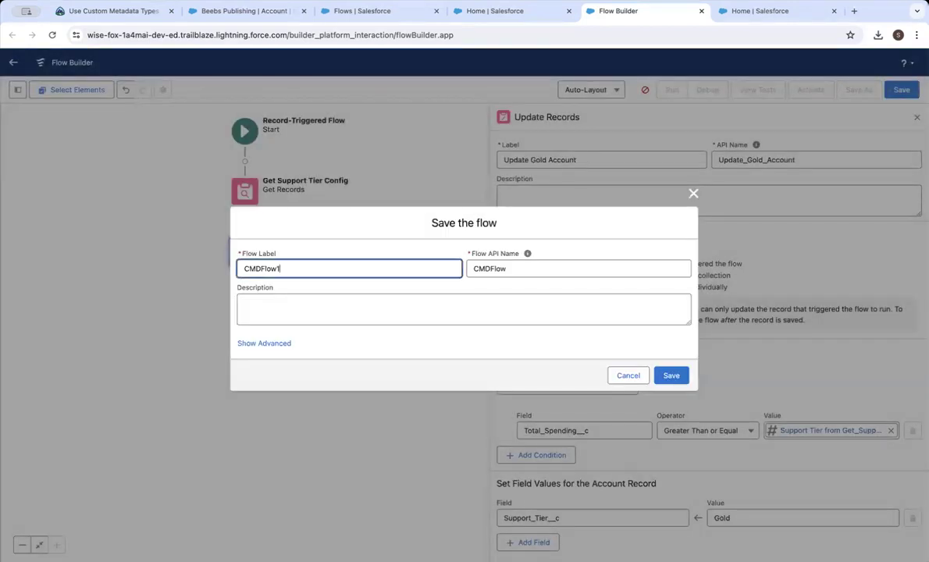
pyautogui.click(539, 272)
pyautogui.write('11')
pyautogui.click(682, 377)
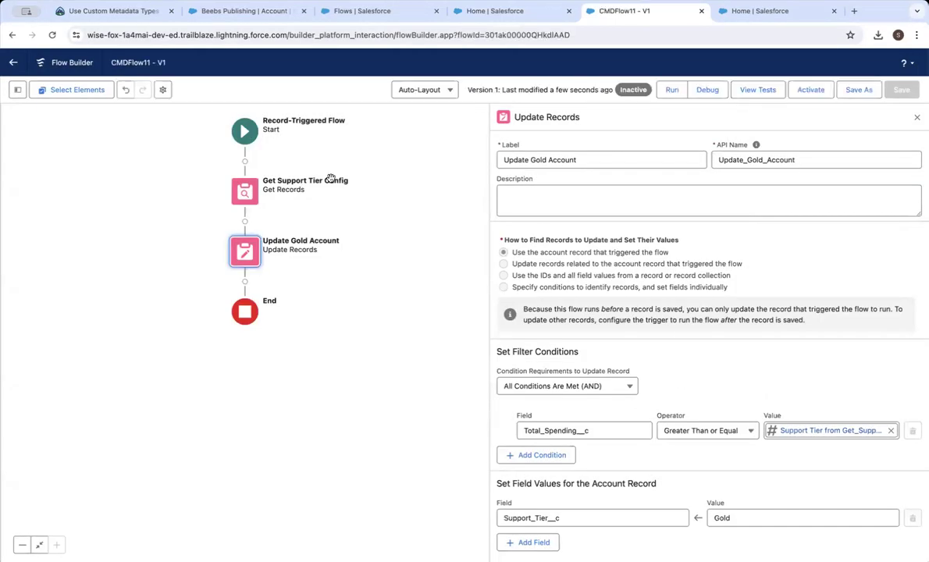
# Step: Review the Start element's trigger, entry condition and the options for when the flow runs on updated records
pyautogui.click(245, 133)
pyautogui.click(312, 191)
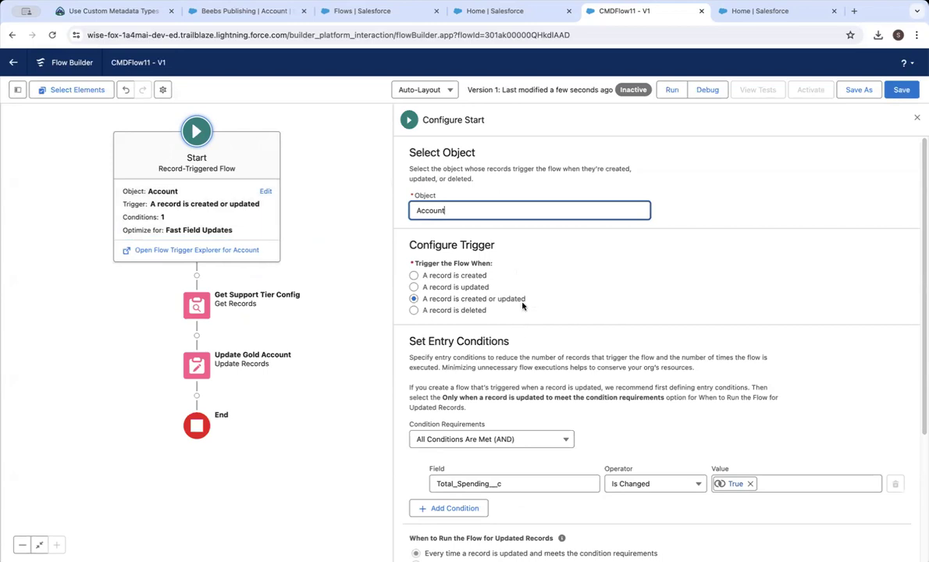
pyautogui.scroll(-3, 519, 367)
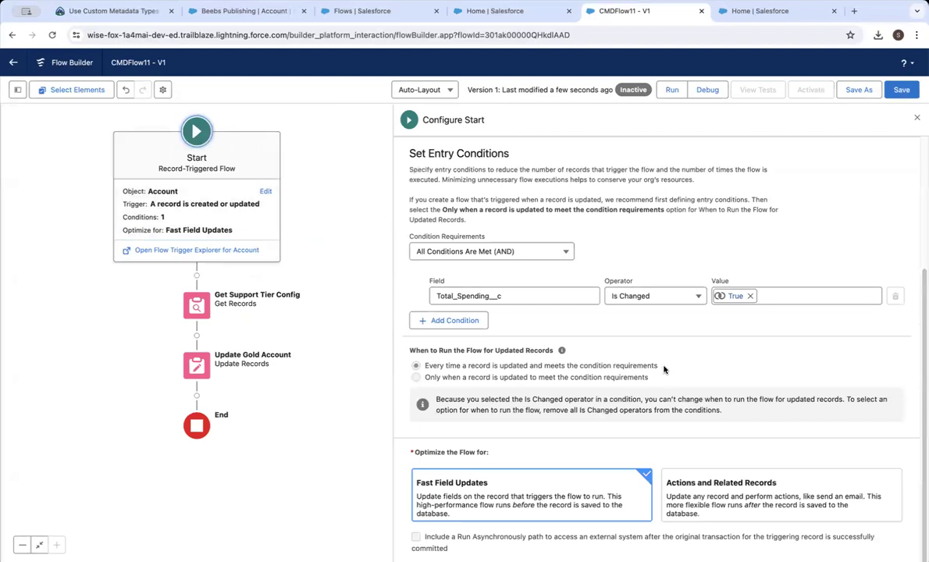
pyautogui.moveTo(660, 366); pyautogui.dragTo(473, 367)
pyautogui.moveTo(562, 354)
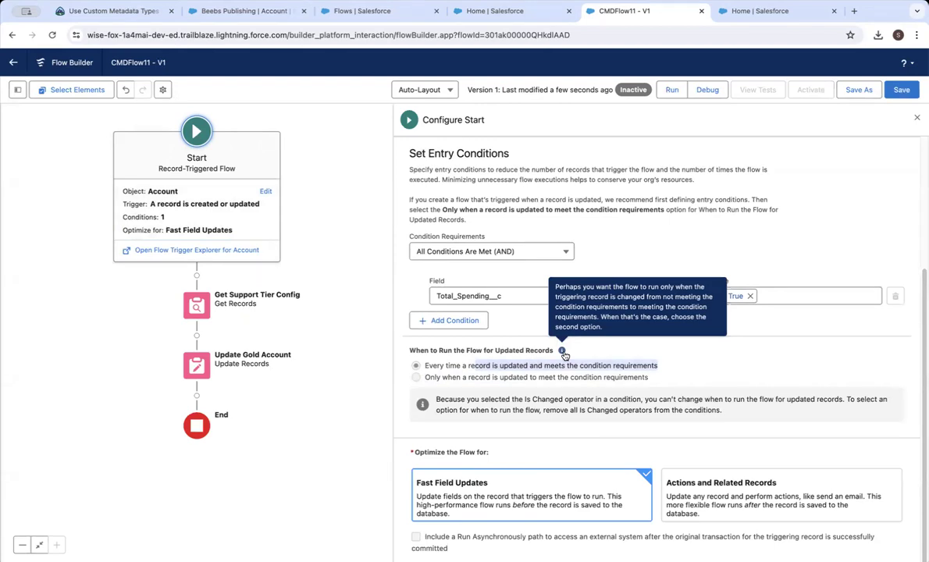
pyautogui.moveTo(560, 377); pyautogui.dragTo(582, 379)
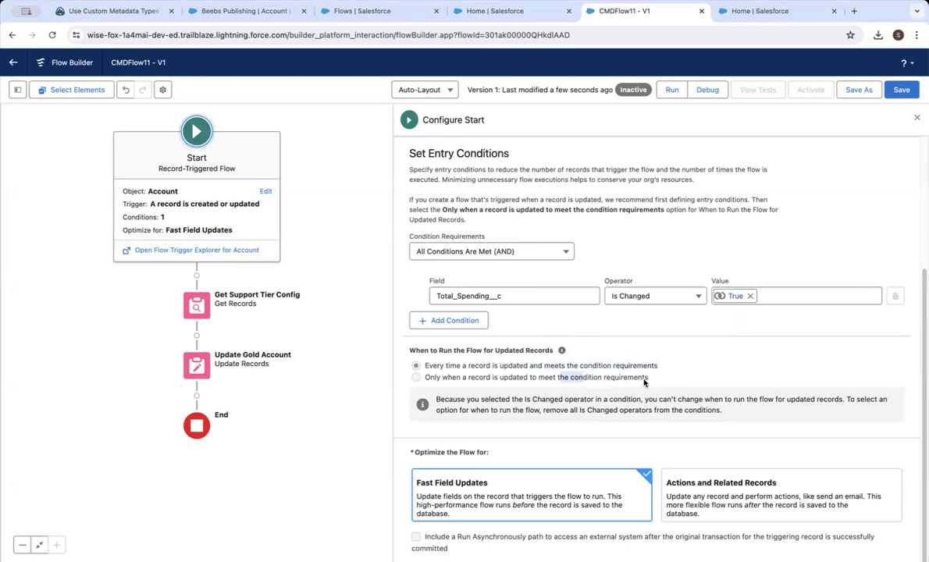
pyautogui.moveTo(646, 378); pyautogui.dragTo(623, 366)
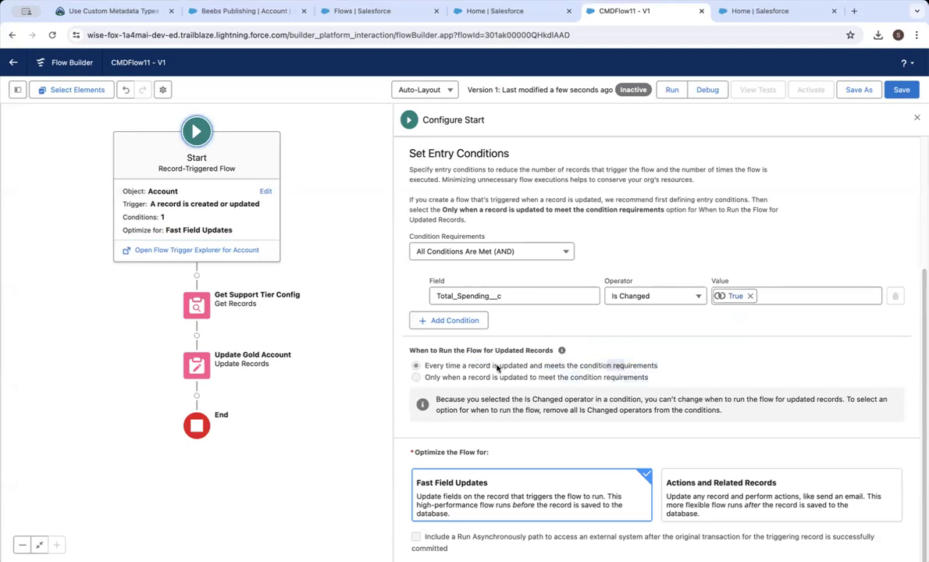
pyautogui.moveTo(445, 365); pyautogui.dragTo(537, 370)
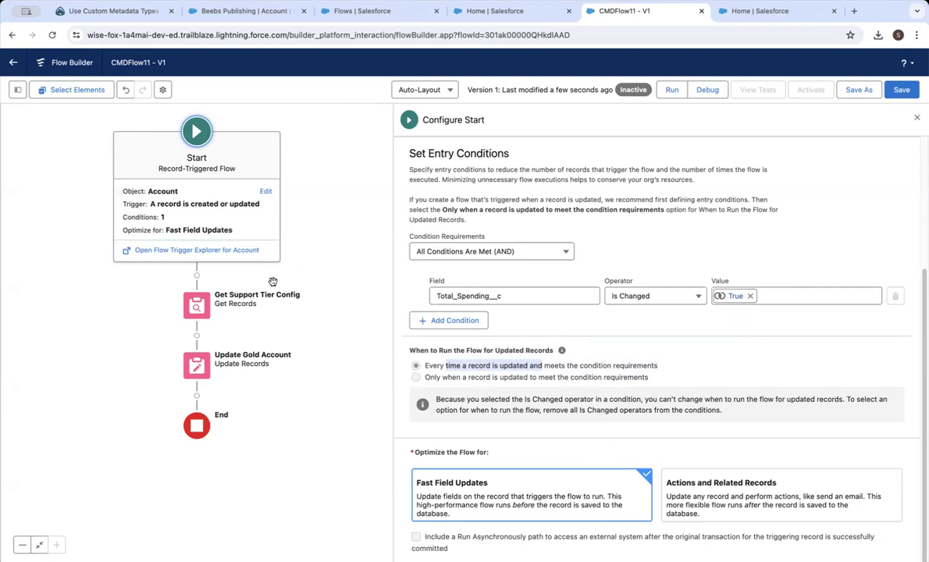
# Step: Examine the Get Support Tier Config element's filter and storage settings, and open the Update Gold Account element's configuration
pyautogui.click(197, 303)
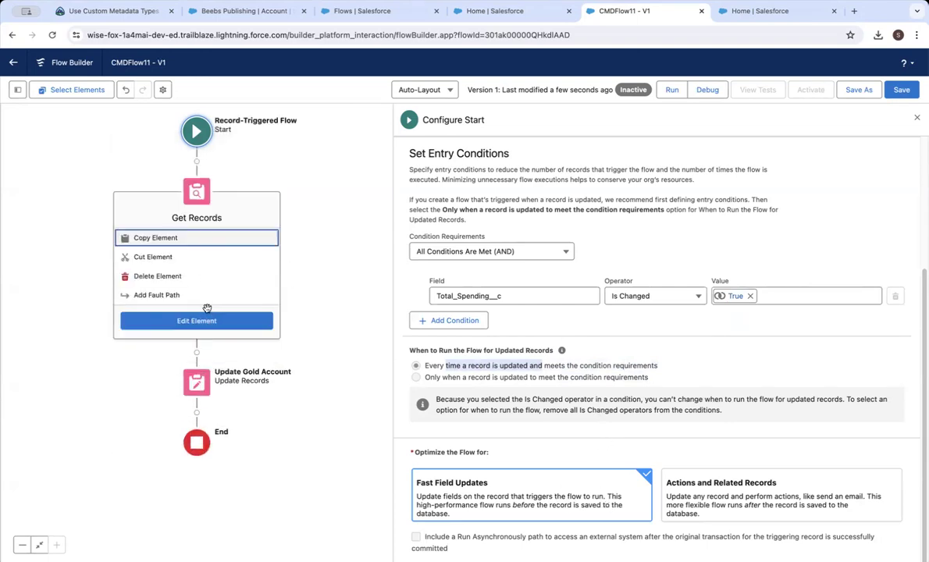
pyautogui.click(197, 321)
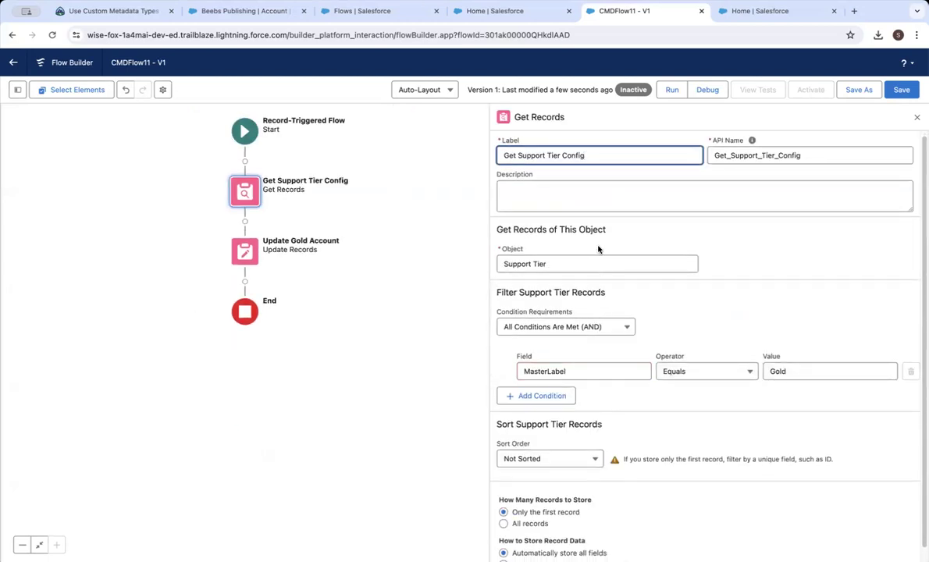
pyautogui.scroll(-1, 593, 253)
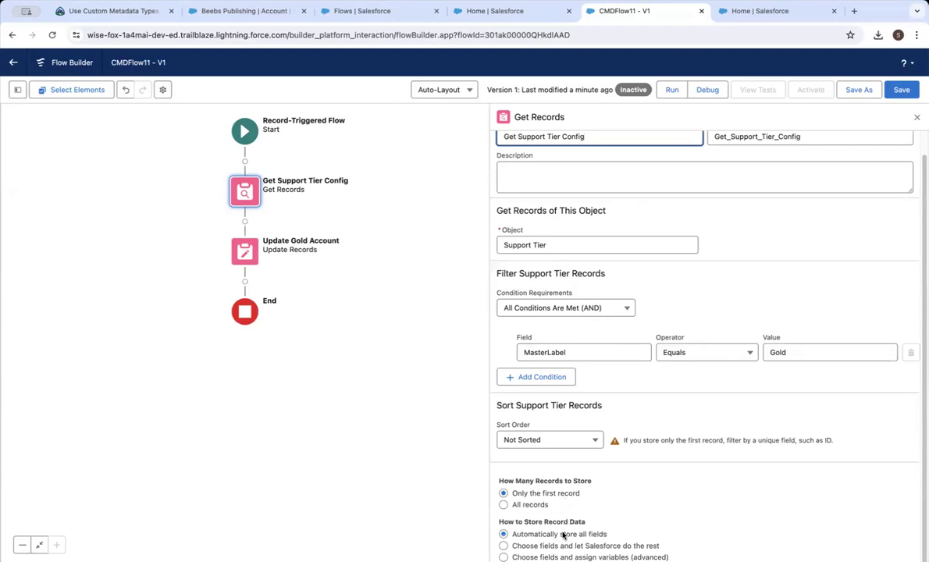
pyautogui.click(307, 249)
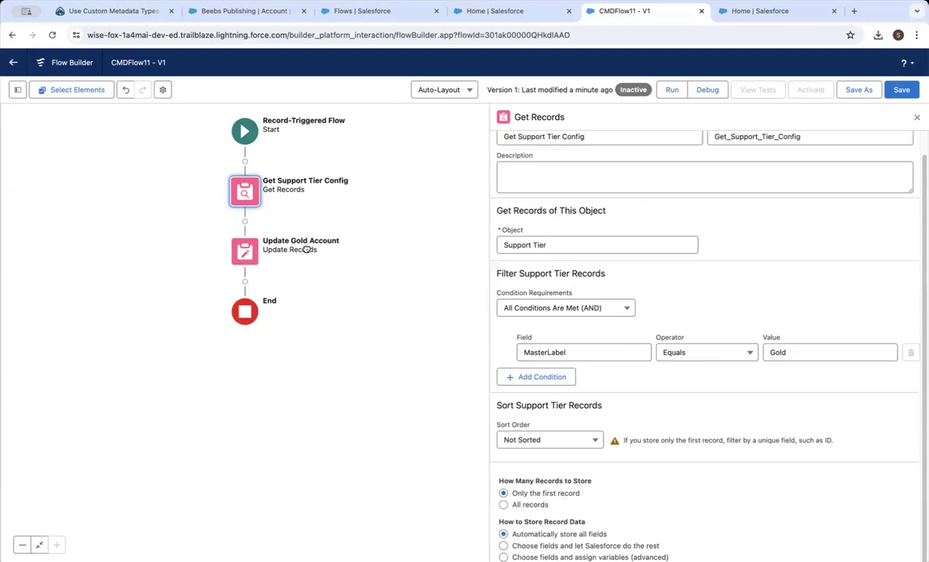
pyautogui.click(242, 248)
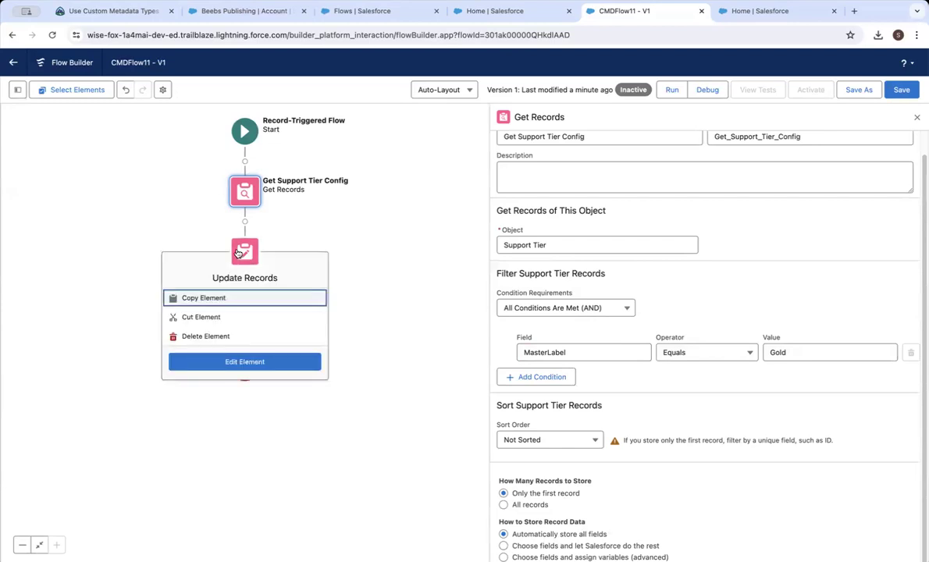
pyautogui.click(245, 363)
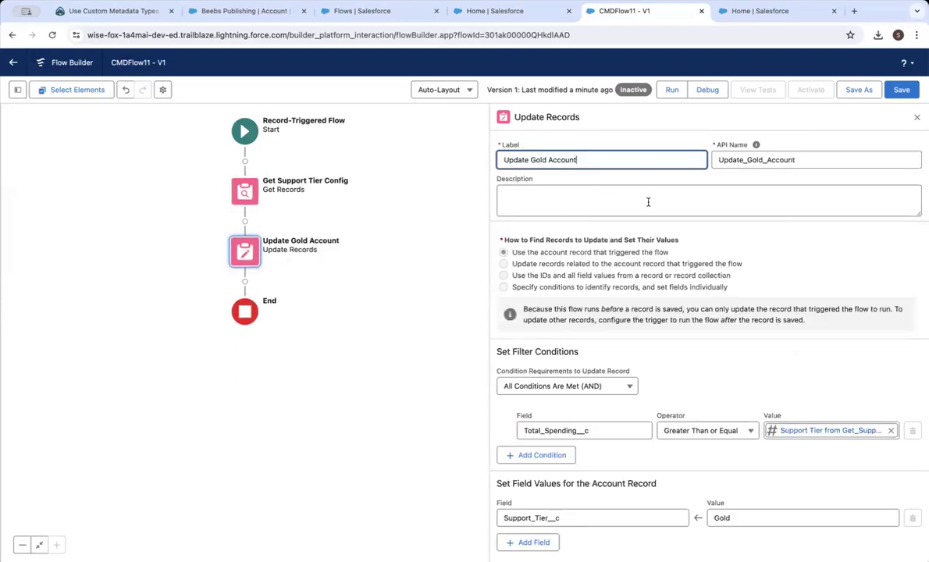
# Step: Review the Update Gold Account element's record selection, filter condition and Support_Tier__c assignment, and save the flow
pyautogui.moveTo(593, 253); pyautogui.dragTo(657, 263)
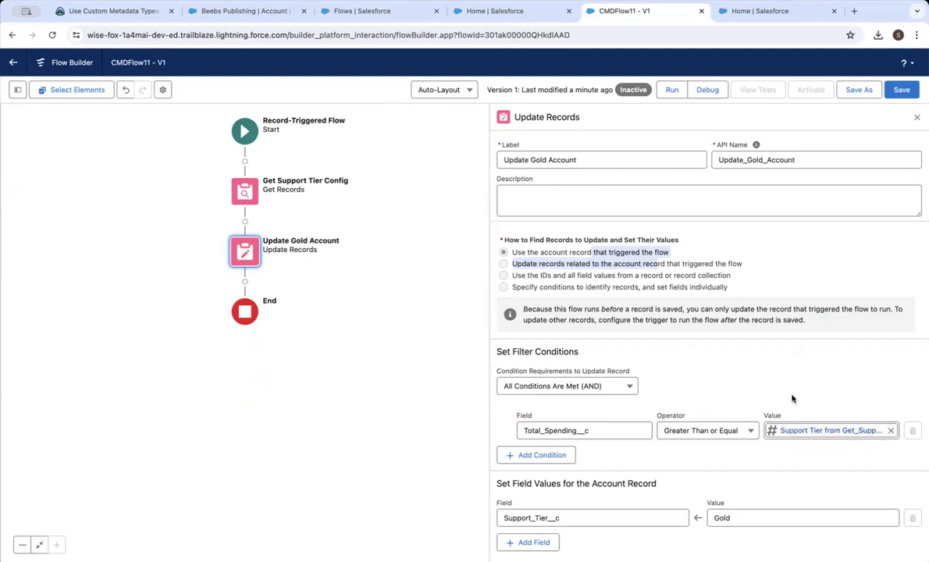
pyautogui.click(812, 430)
pyautogui.moveTo(834, 429); pyautogui.dragTo(893, 428)
pyautogui.click(860, 367)
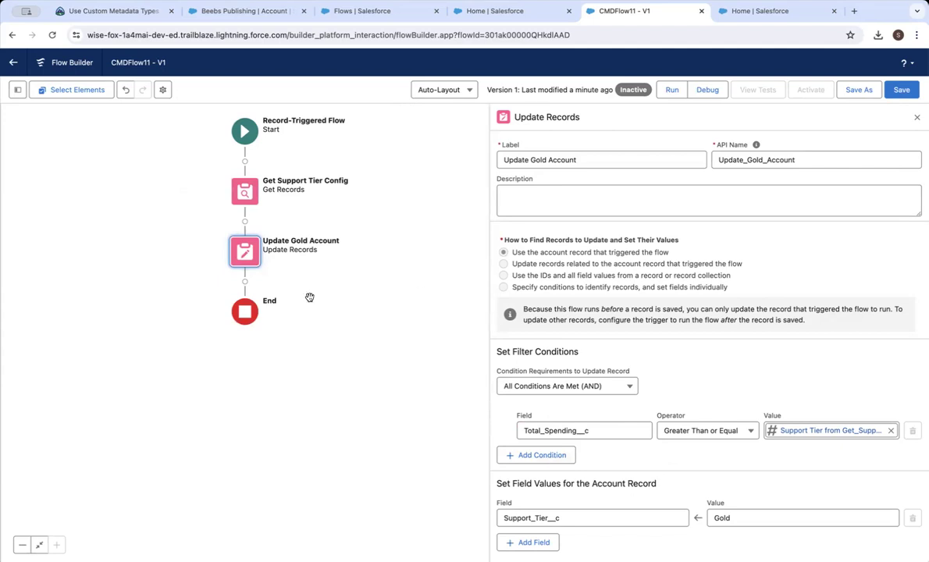
pyautogui.click(594, 522)
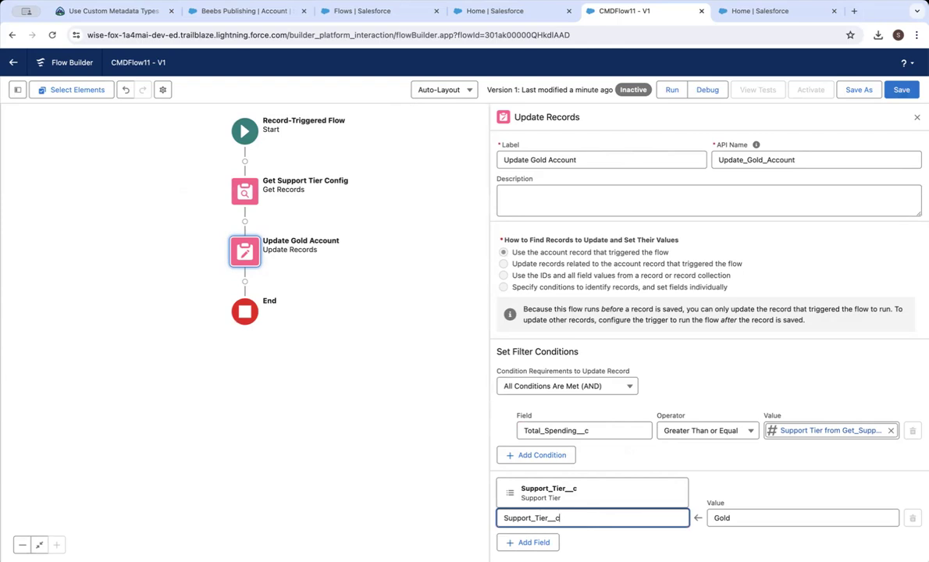
pyautogui.click(890, 90)
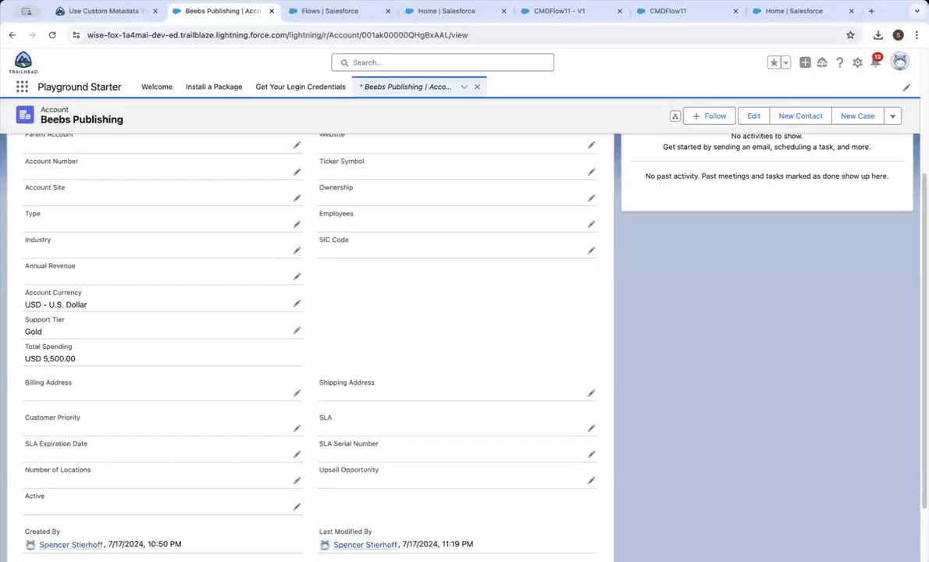
# Step: Check the Beebs Publishing account's related opportunity and its Support Tier and Total Spending fields
pyautogui.scroll(3, 161, 245)
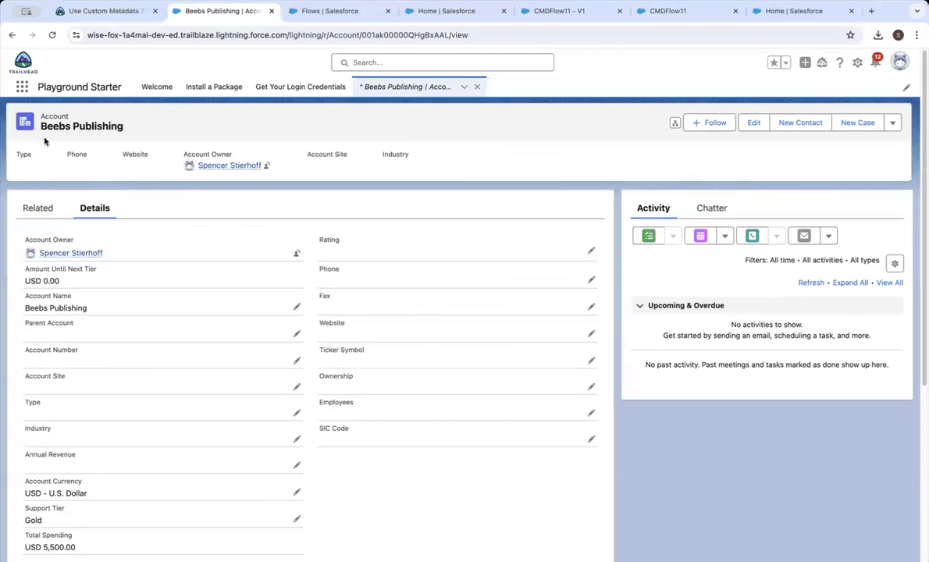
pyautogui.click(27, 208)
pyautogui.moveTo(58, 388)
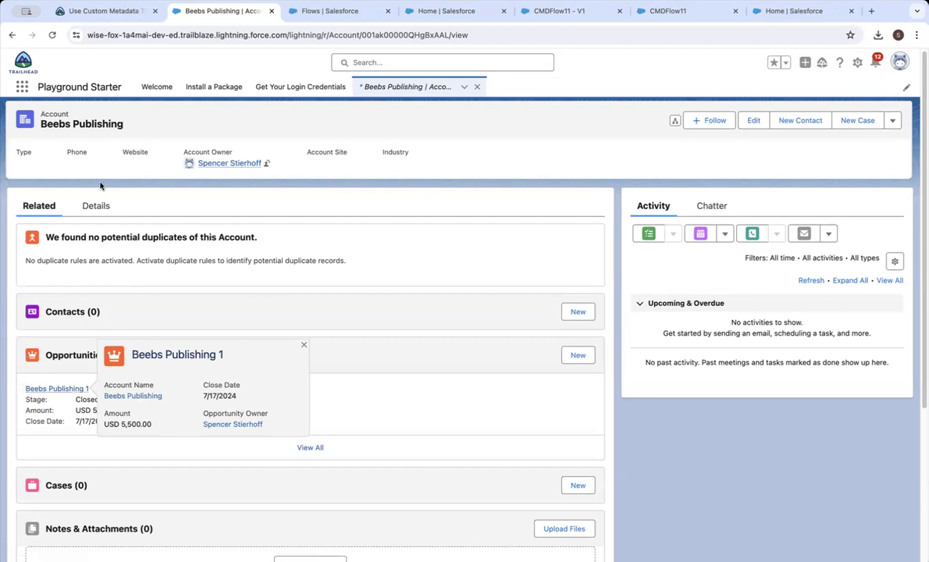
pyautogui.click(95, 205)
pyautogui.scroll(-1, 83, 359)
pyautogui.moveTo(30, 473); pyautogui.dragTo(79, 490)
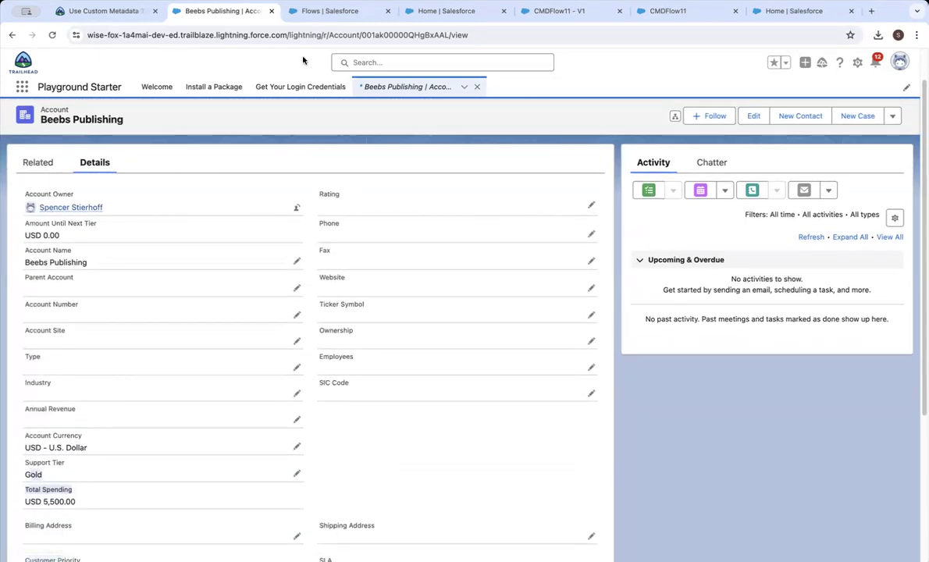
# Step: Return to the CMDFlow11 flow and inspect the Update Gold Account element's Gold value and Total_Spending__c filter field
pyautogui.click(668, 16)
pyautogui.click(608, 15)
pyautogui.click(660, 16)
pyautogui.click(597, 12)
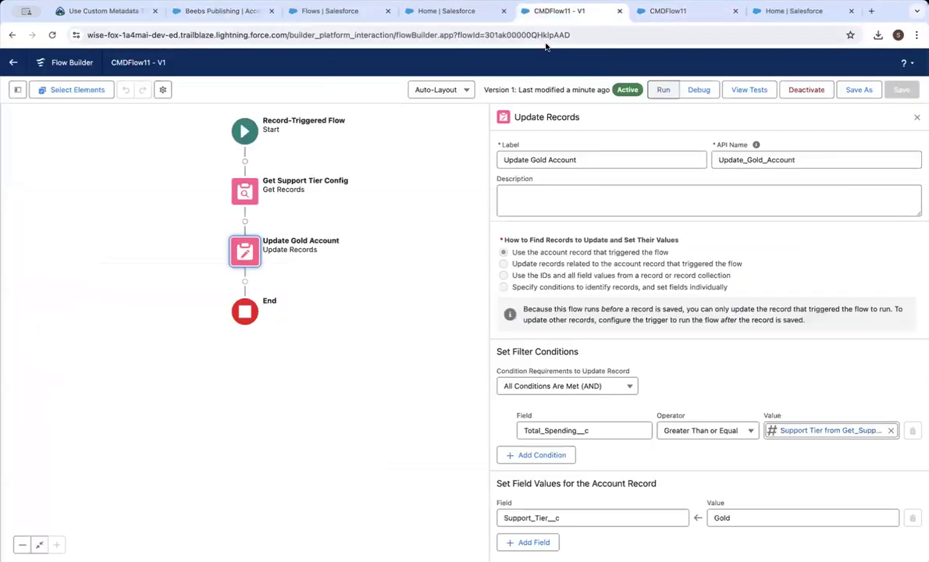
pyautogui.click(735, 519)
pyautogui.click(617, 431)
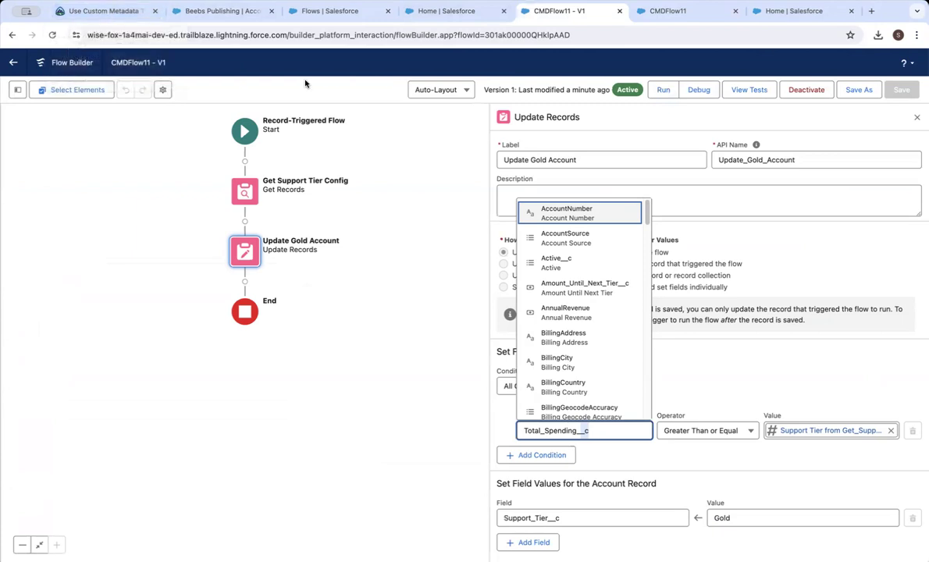
# Step: In the Trailhead unit's quiz, answer question 1 with "Use the Get Records element in a flow to reference the custom metadata type record."
pyautogui.click(109, 14)
pyautogui.scroll(-3, 286, 385)
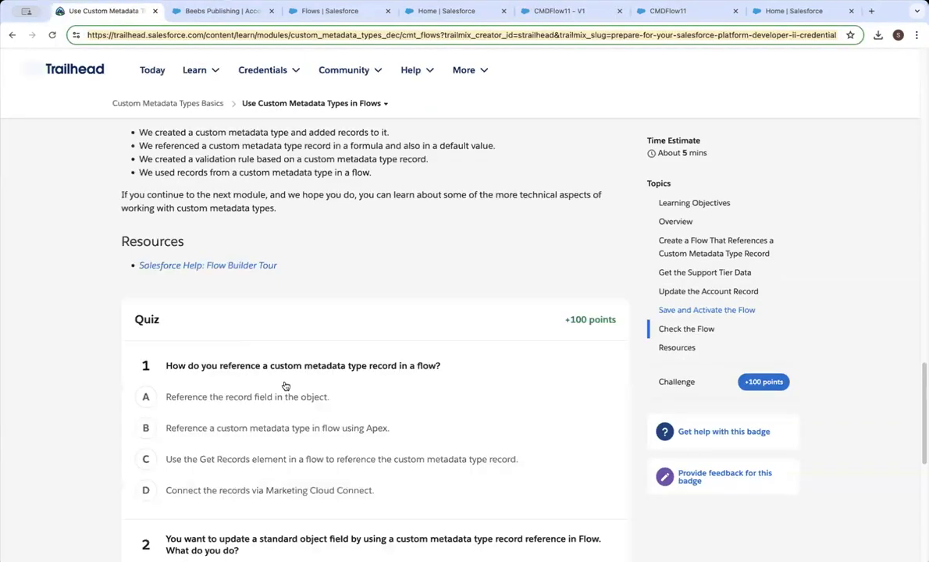
pyautogui.scroll(-4, 286, 386)
pyautogui.scroll(4, 264, 287)
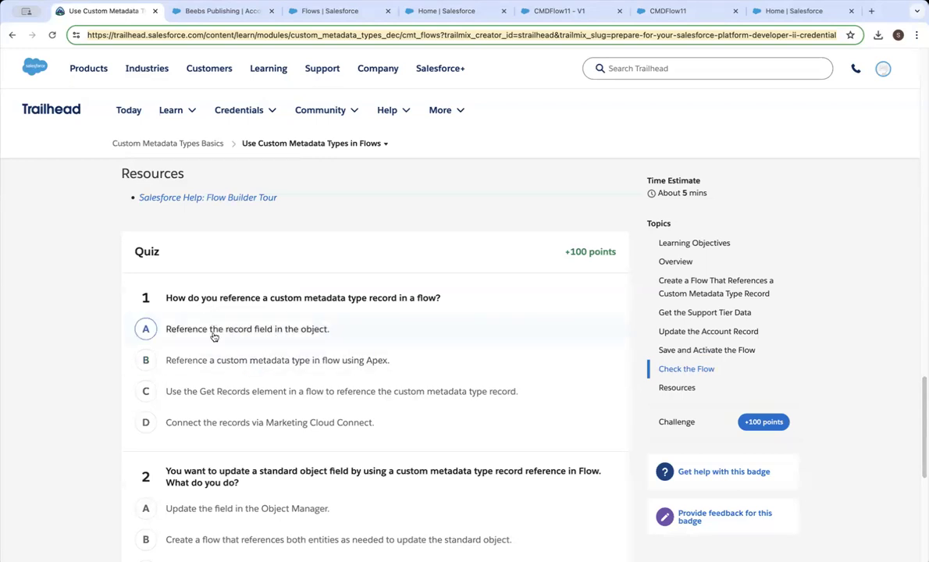
pyautogui.click(173, 391)
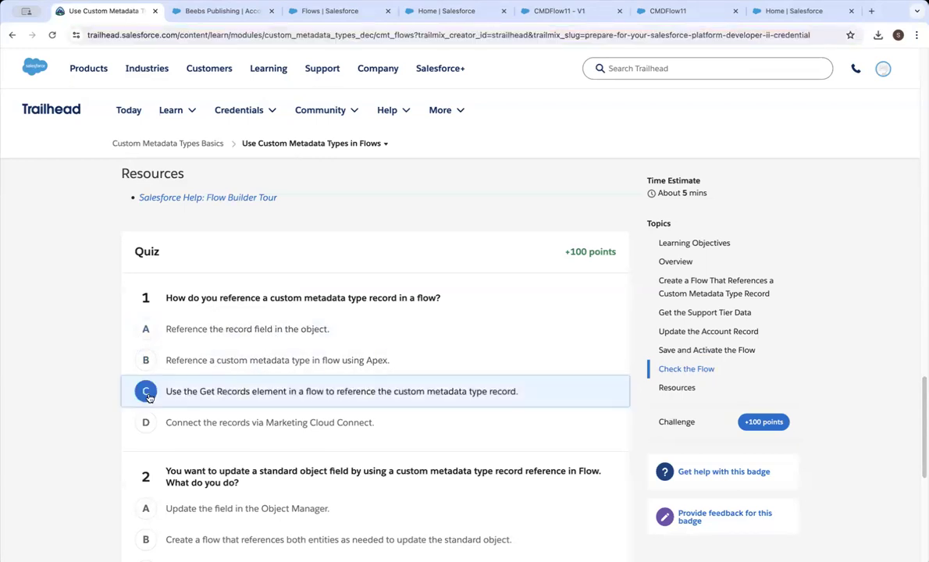
# Step: Answer question 2 with "Create a flow that references both entities as needed to update the standard object" and submit the quiz
pyautogui.scroll(-2, 277, 401)
pyautogui.scroll(-1, 269, 394)
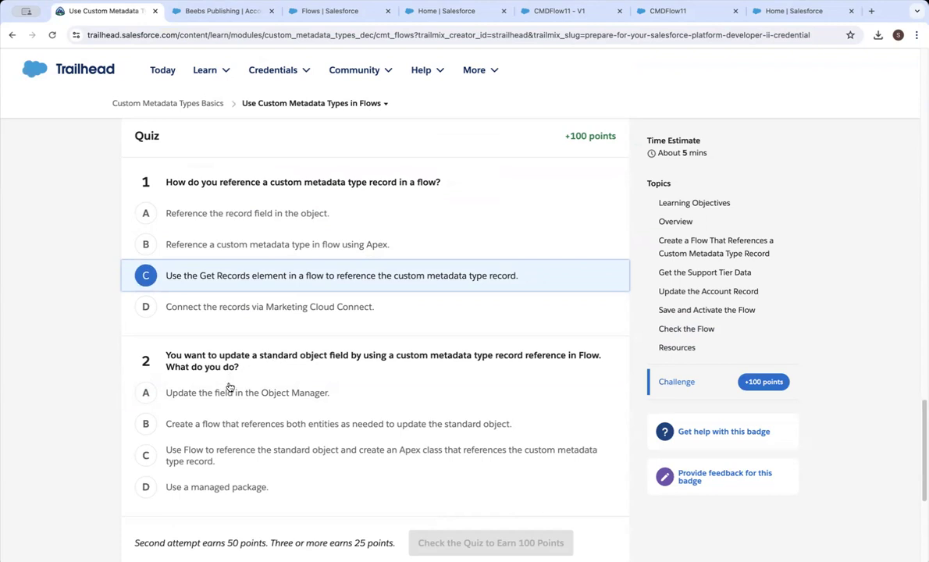
pyautogui.click(146, 428)
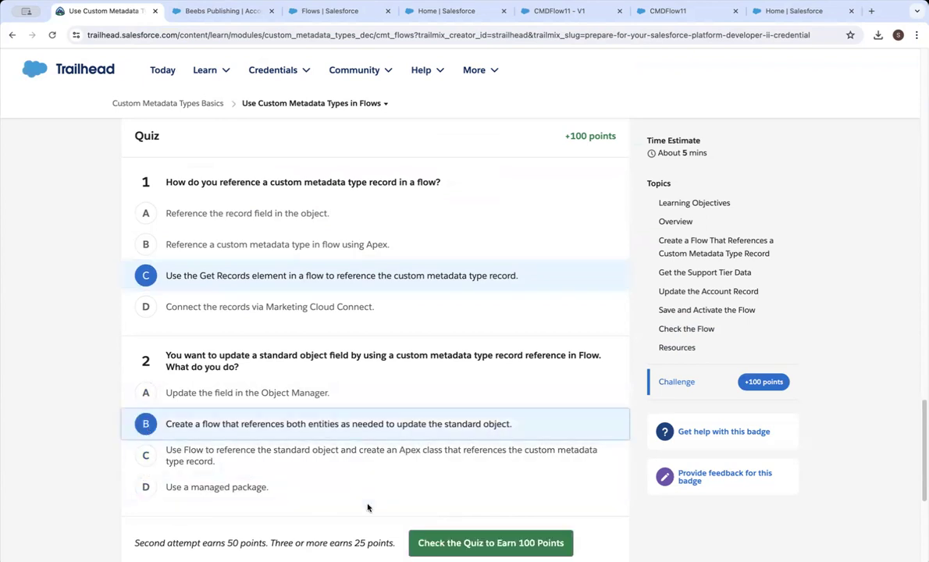
pyautogui.click(476, 542)
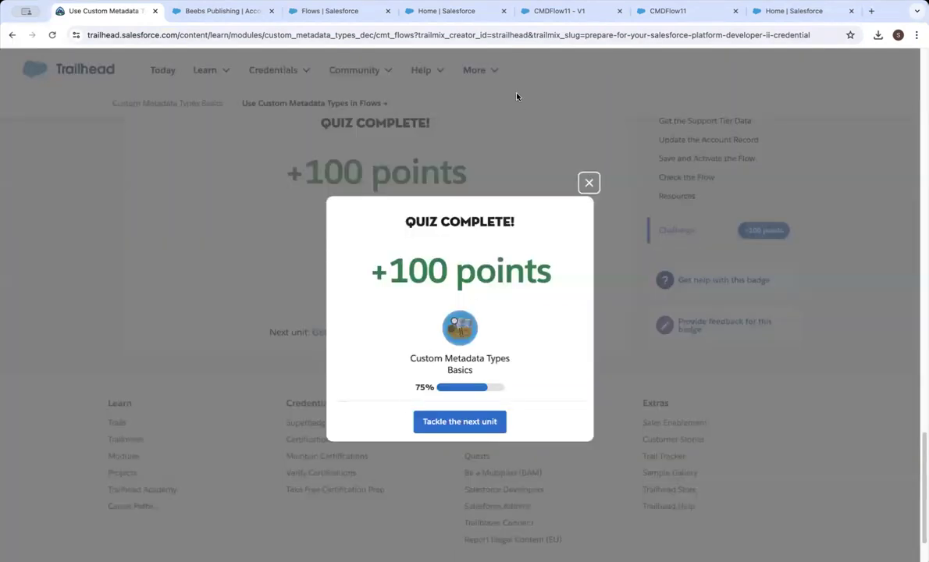